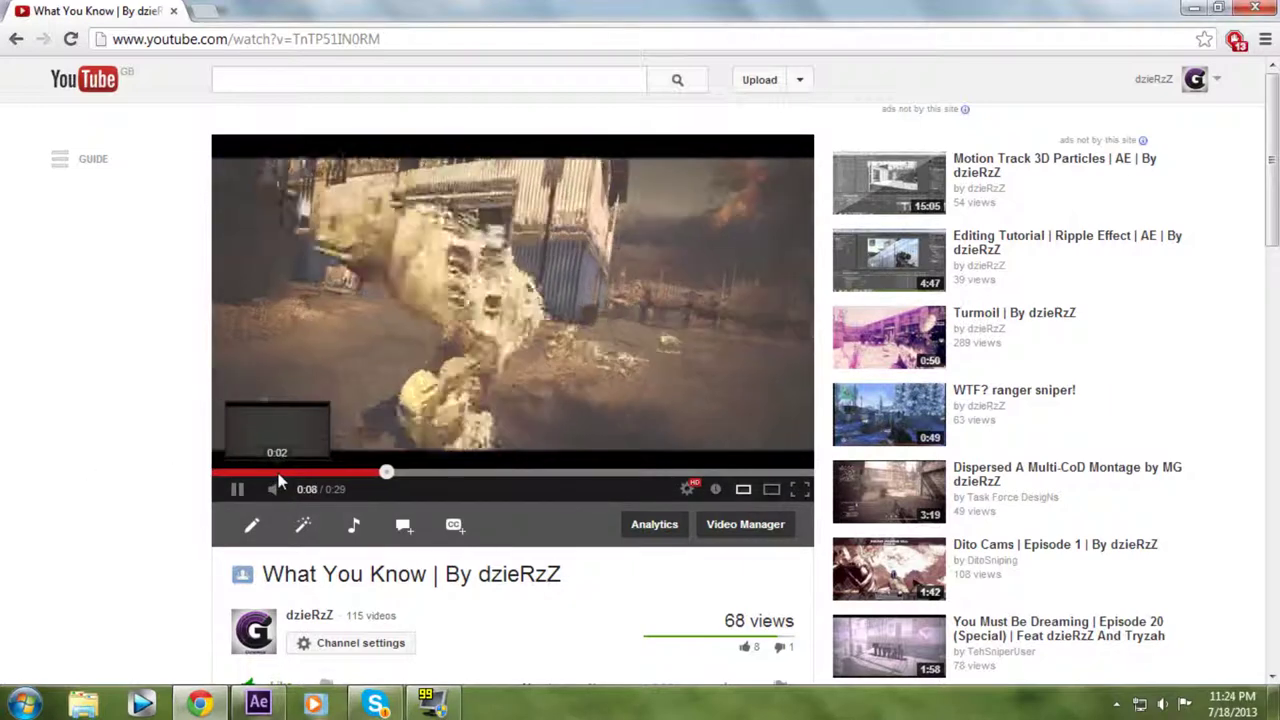
Replay the YouTube gameplay montage from an earlier point and pause it at 0:08.
left_click(262, 472)
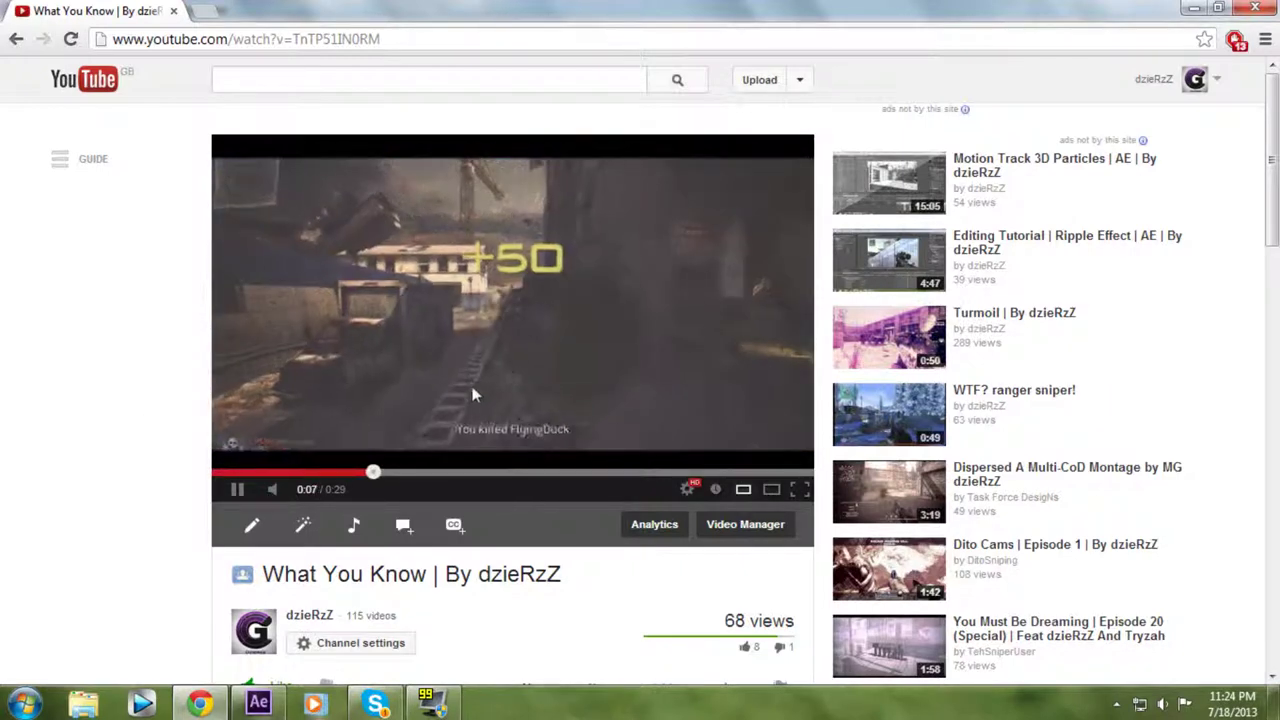
left_click(476, 373)
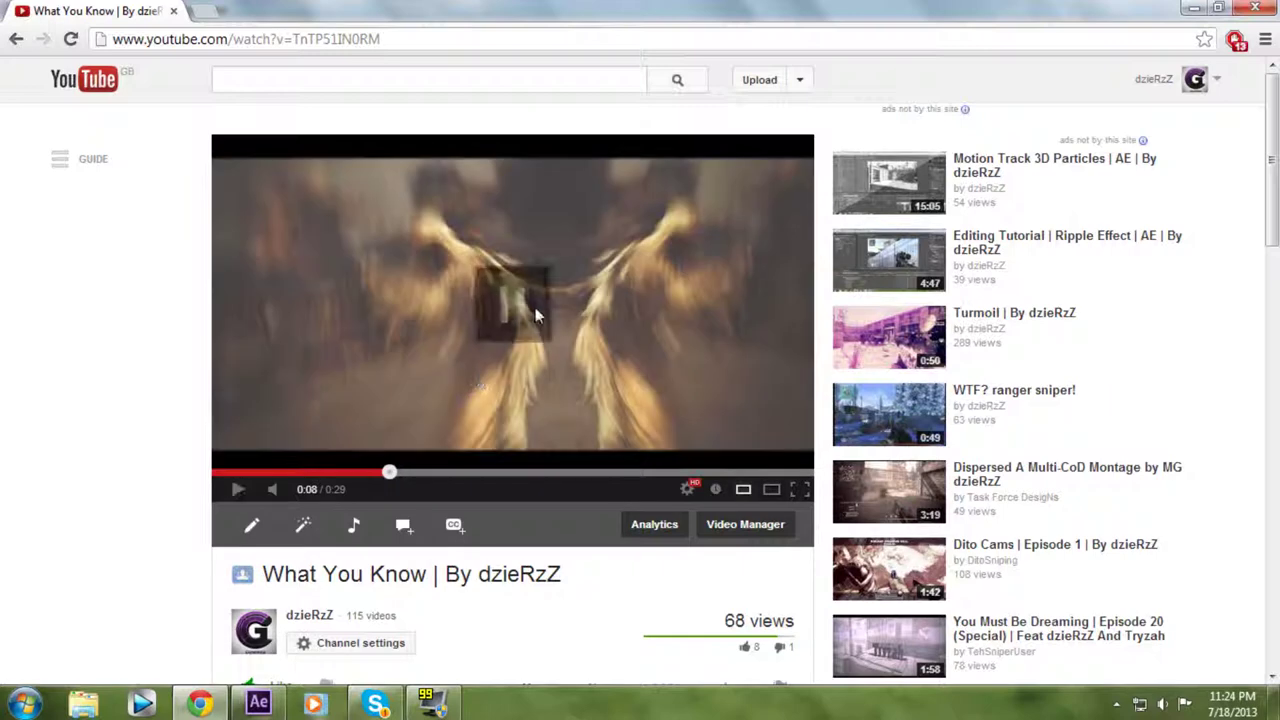
Import Nuketown Quadfeed.MP4 from the Desktop into the After Effects project.
left_click(1193, 8)
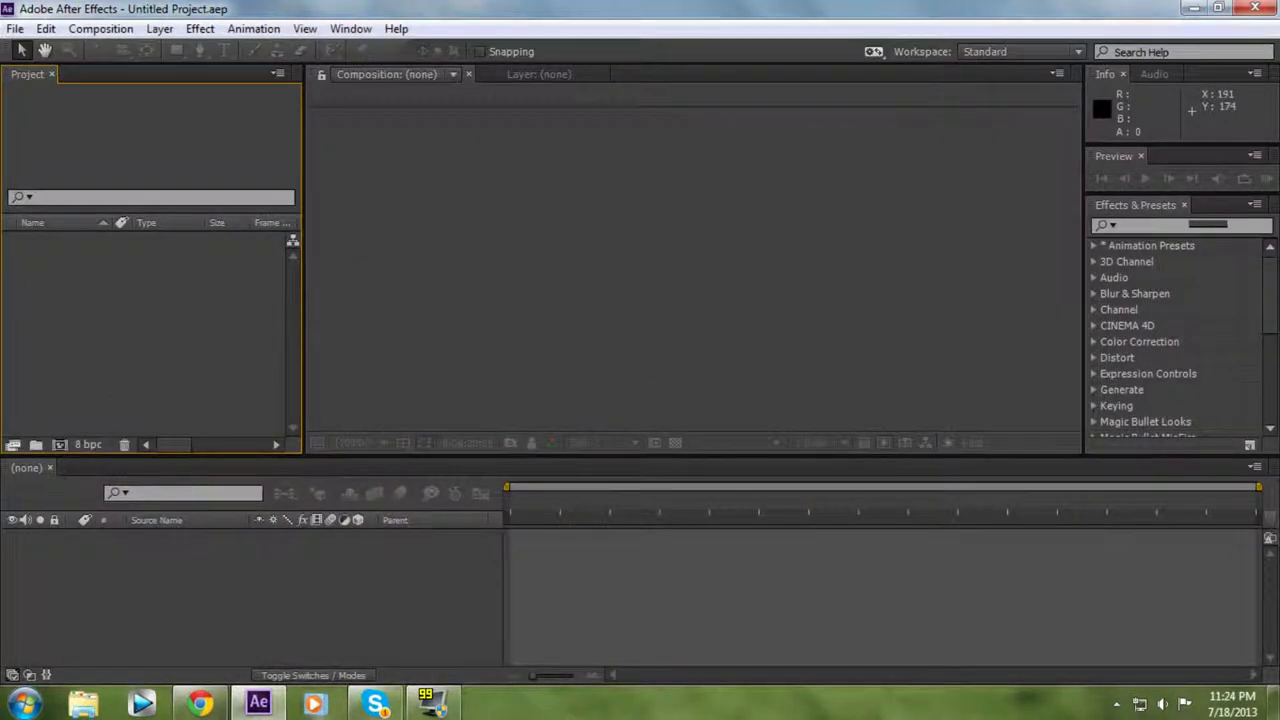
left_click(15, 28)
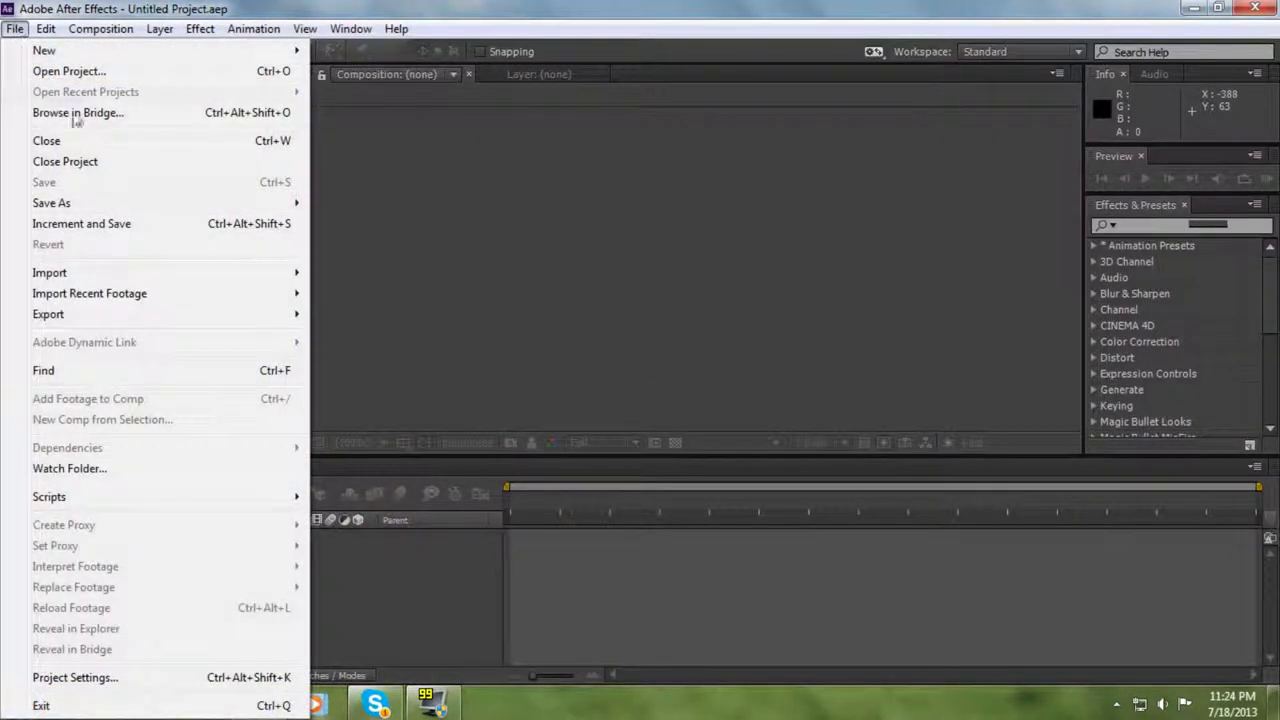
mouse_move(85, 276)
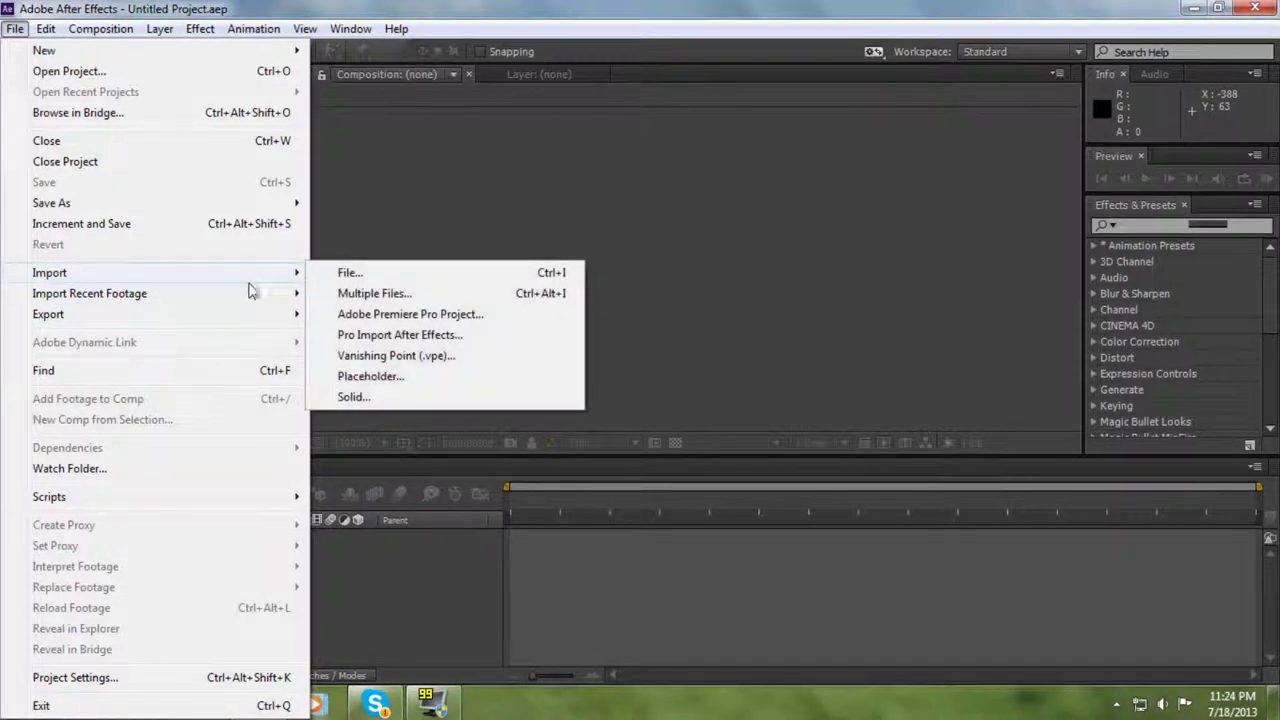
left_click(348, 272)
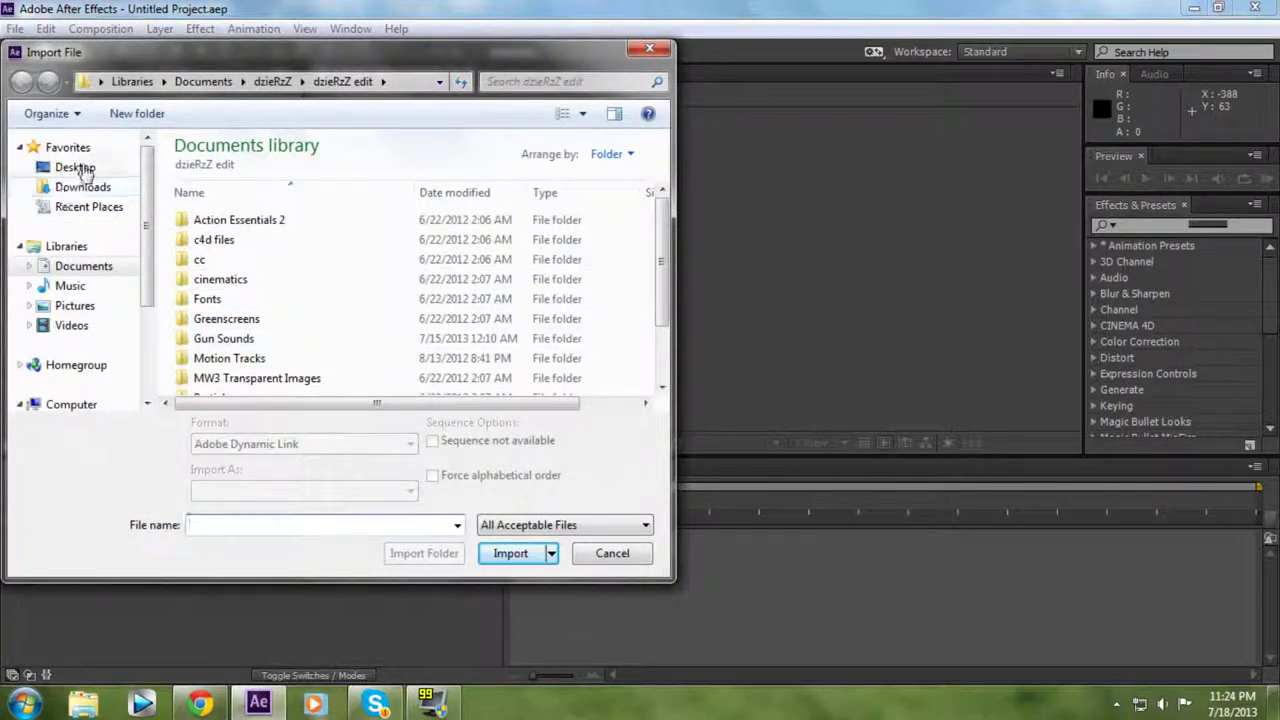
left_click(84, 170)
left_click(491, 354)
double_click(491, 354)
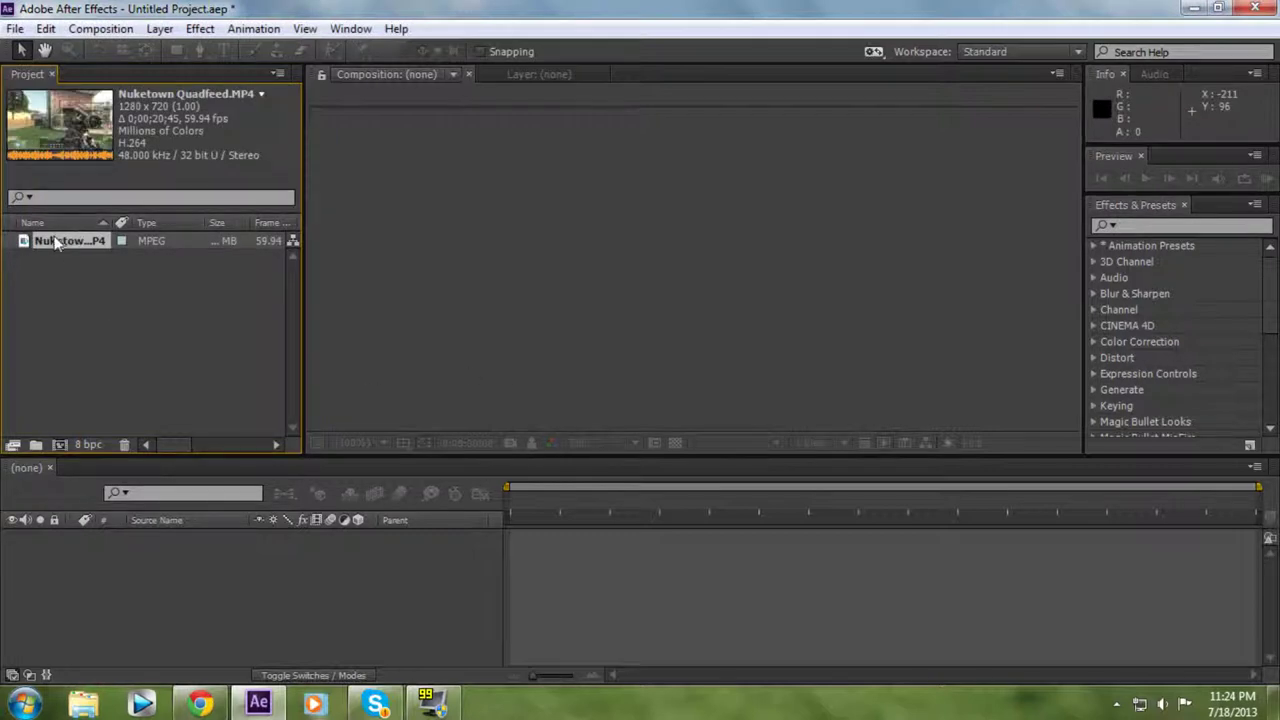
Build a Nuketown Quadfeed composition, trim the clip's first ~6 seconds and slide it to 0s.
left_click_drag(131, 565, 123, 578)
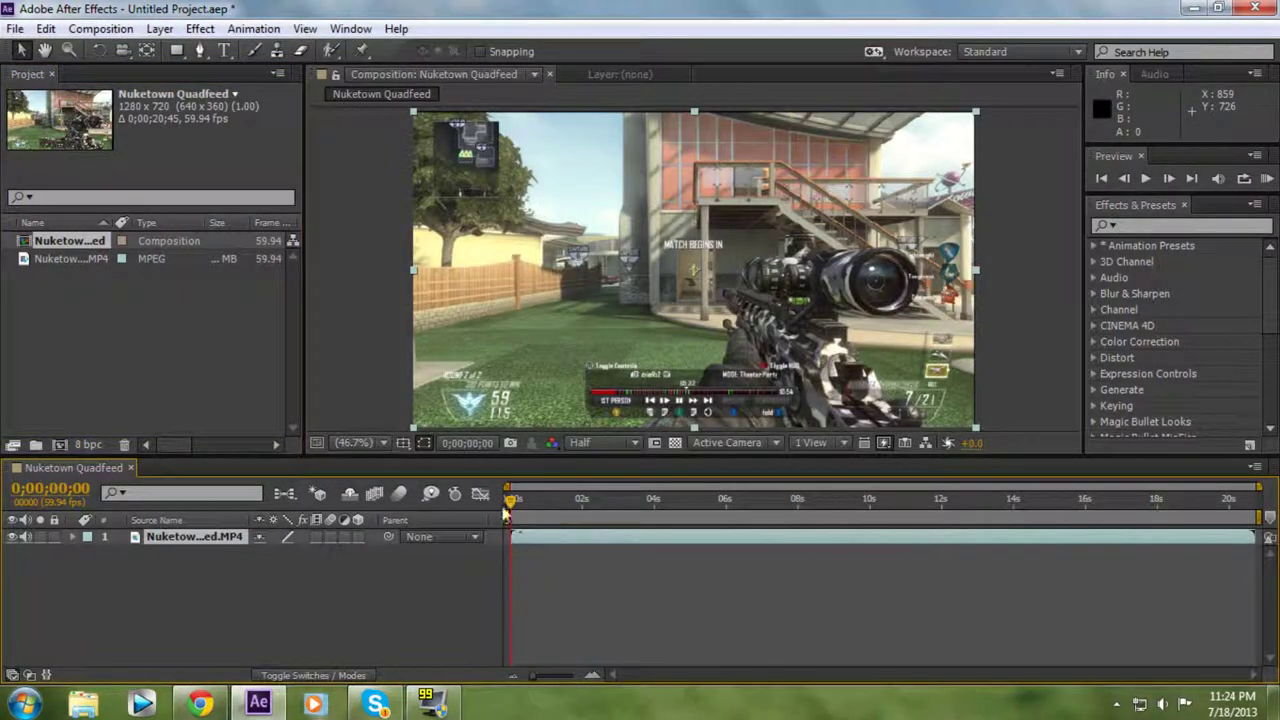
left_click_drag(510, 506, 755, 506)
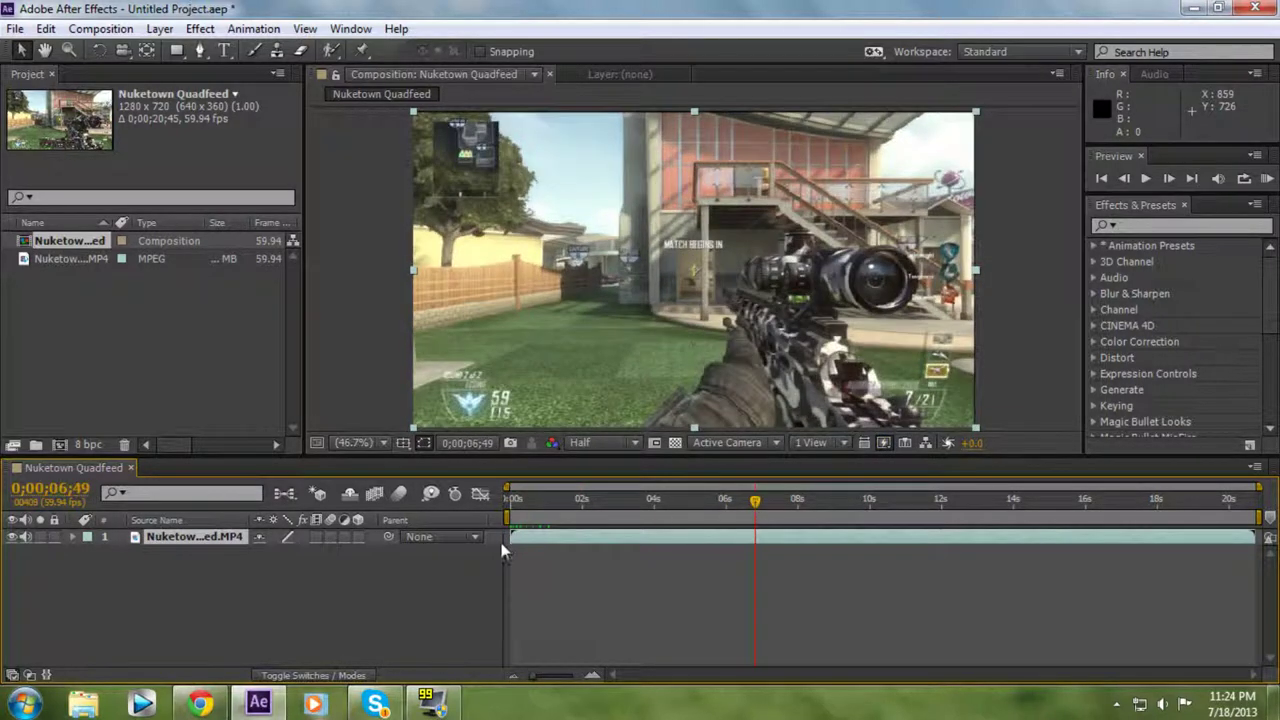
key("alt+bracketleft")
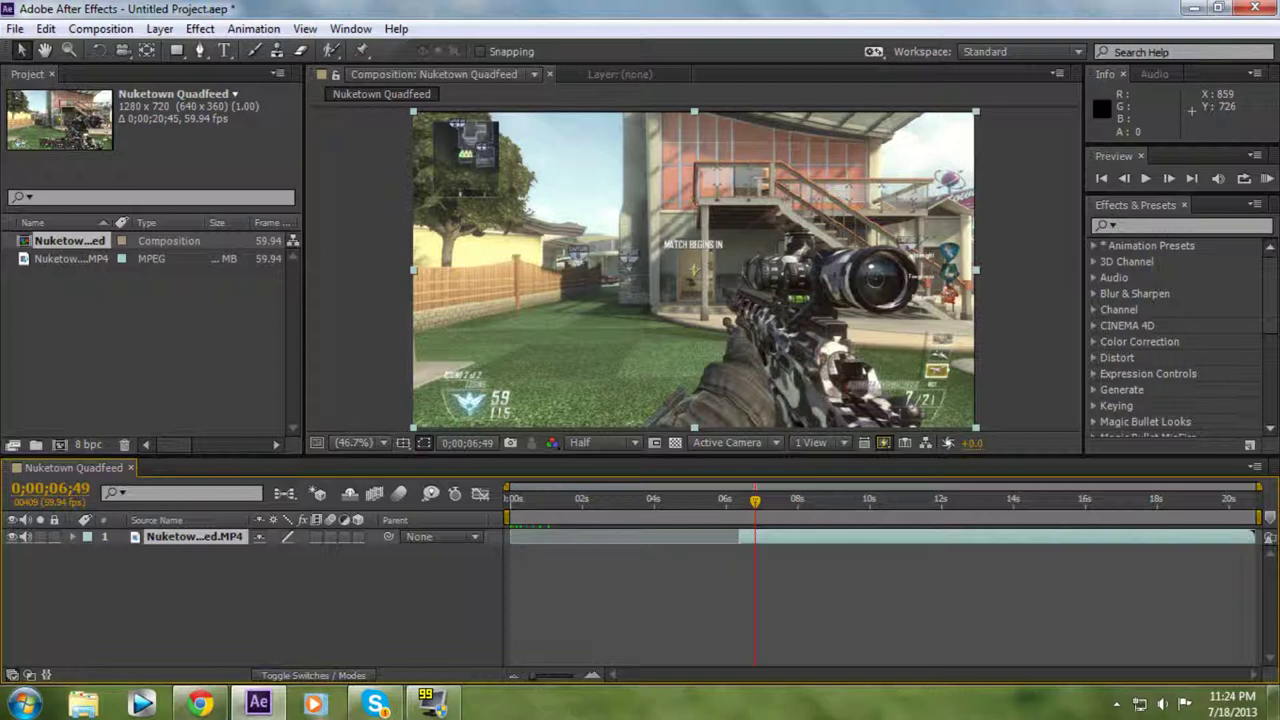
left_click_drag(780, 545, 535, 534)
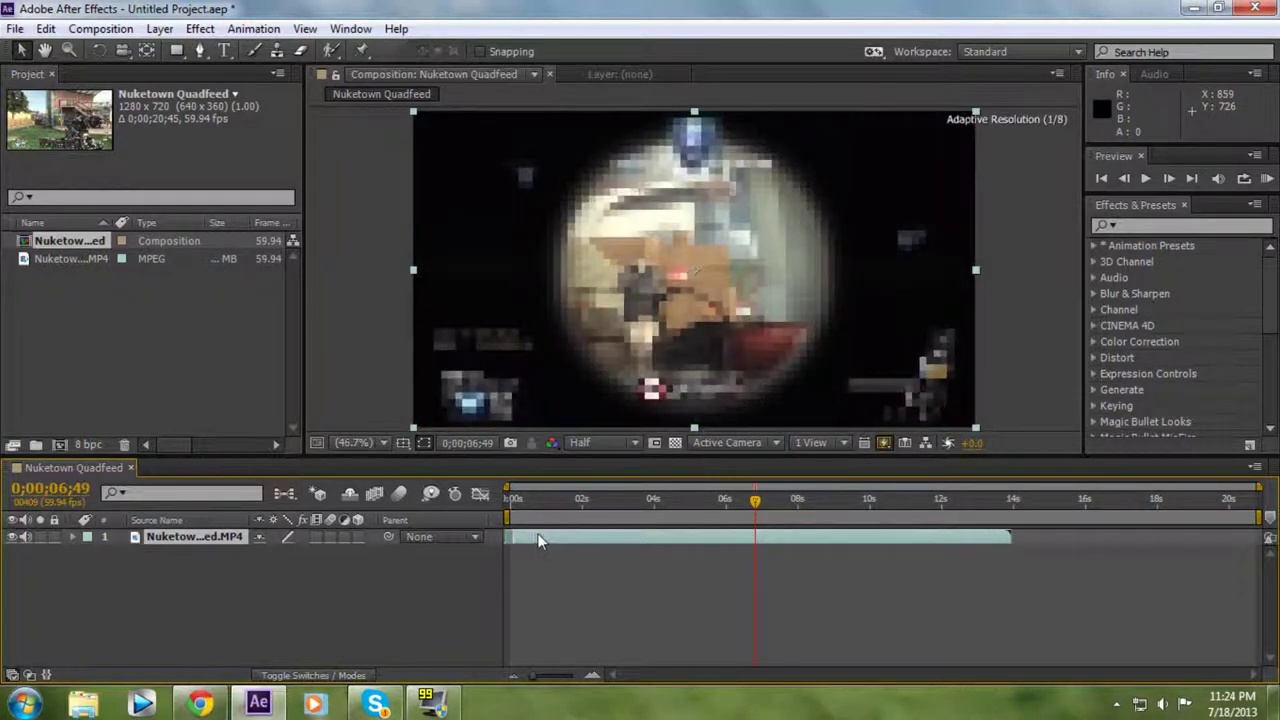
Return the time to the start and zoom the timeline to frames and back out.
left_click_drag(756, 505, 486, 492)
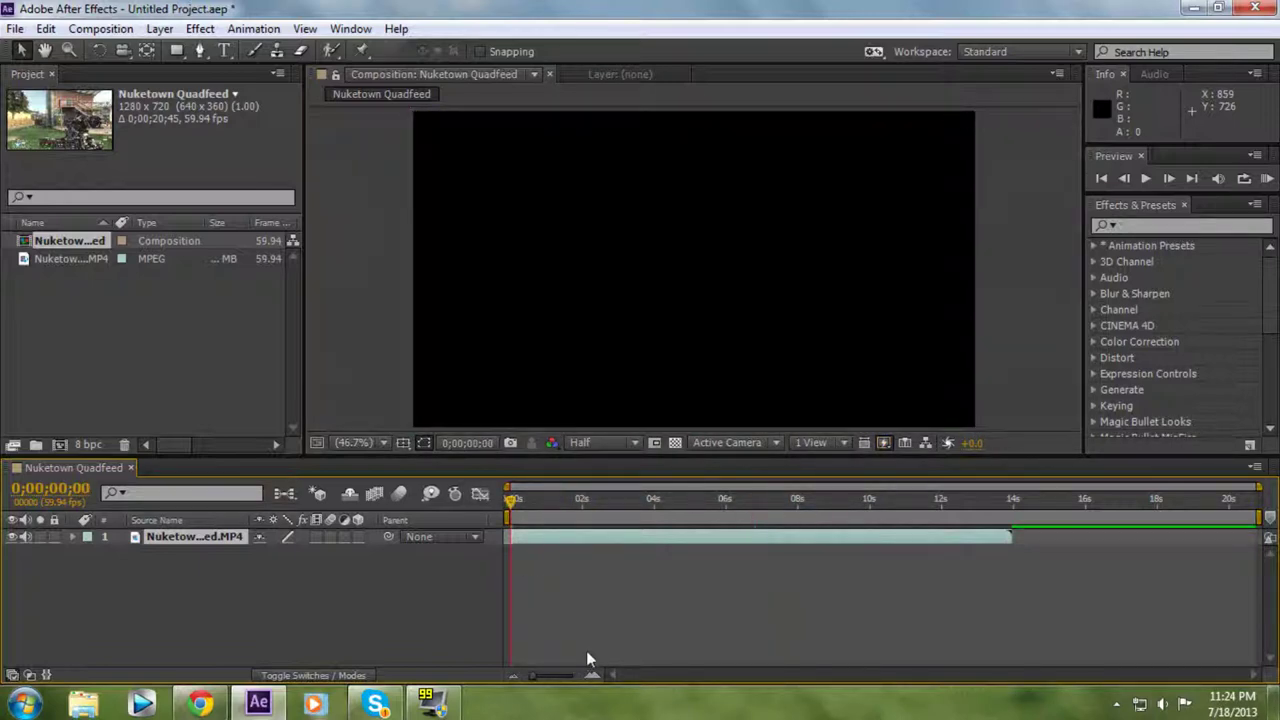
left_click_drag(536, 675, 581, 686)
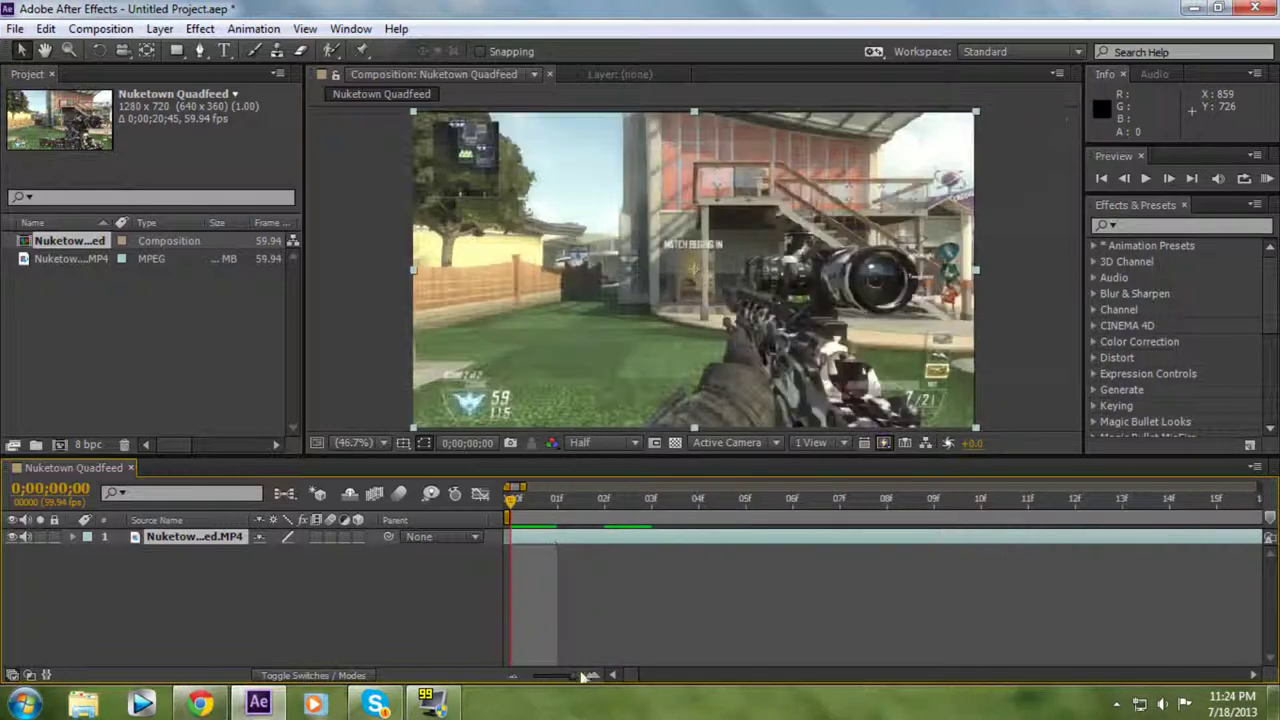
left_click_drag(571, 671, 533, 670)
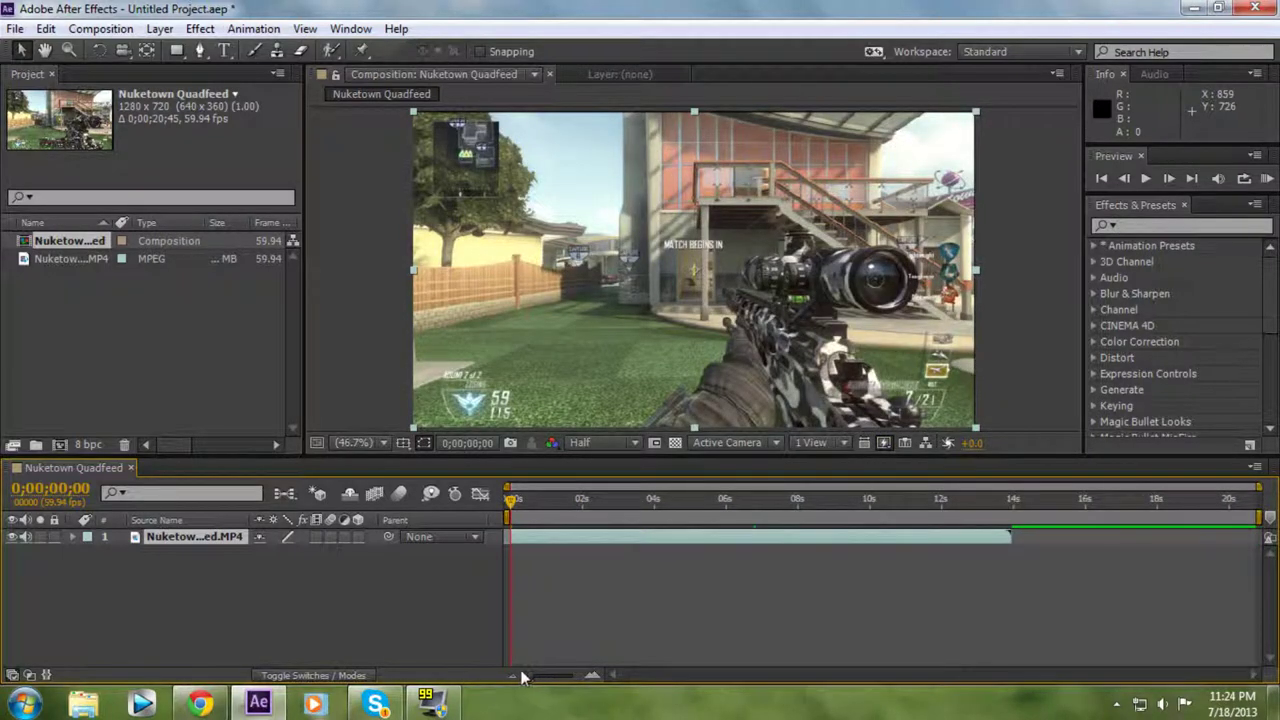
RAM-preview the trimmed composition, then scrub to the scoped shot near 0;00;04;43.
left_click(1267, 178)
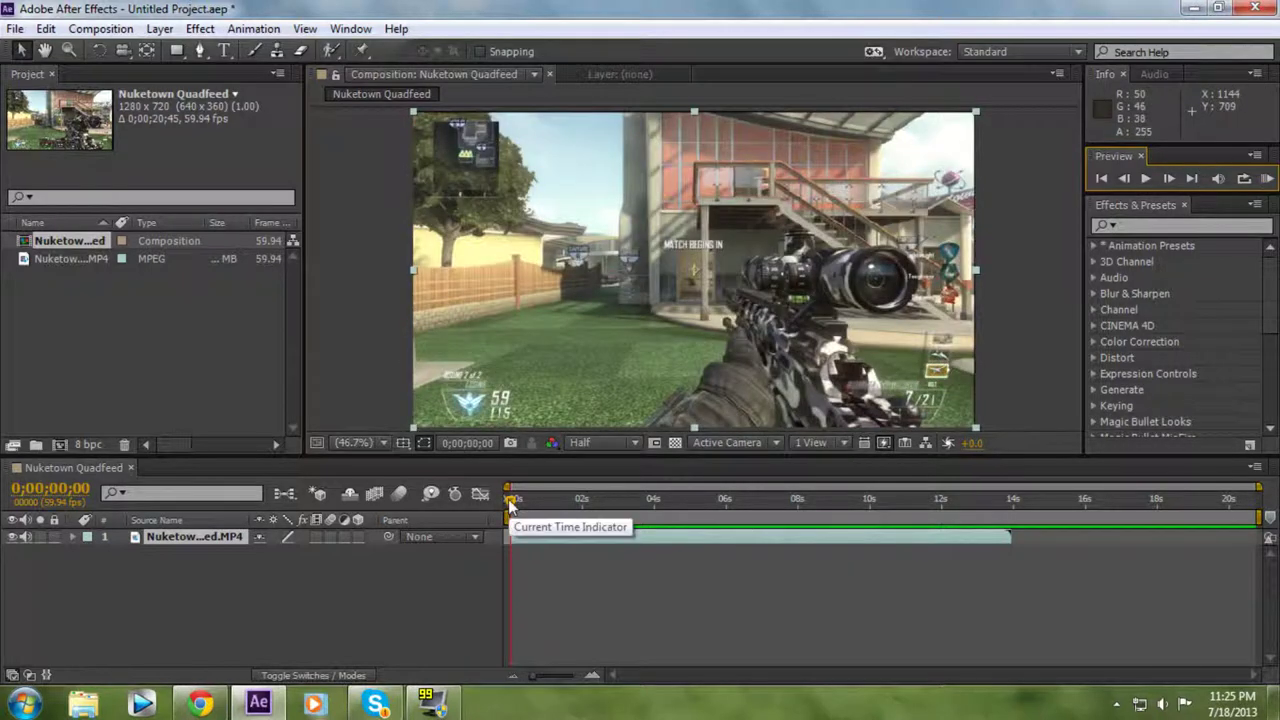
mouse_move(510, 503)
left_mouse_down()
mouse_move(624, 518)
mouse_move(505, 505)
left_mouse_up()
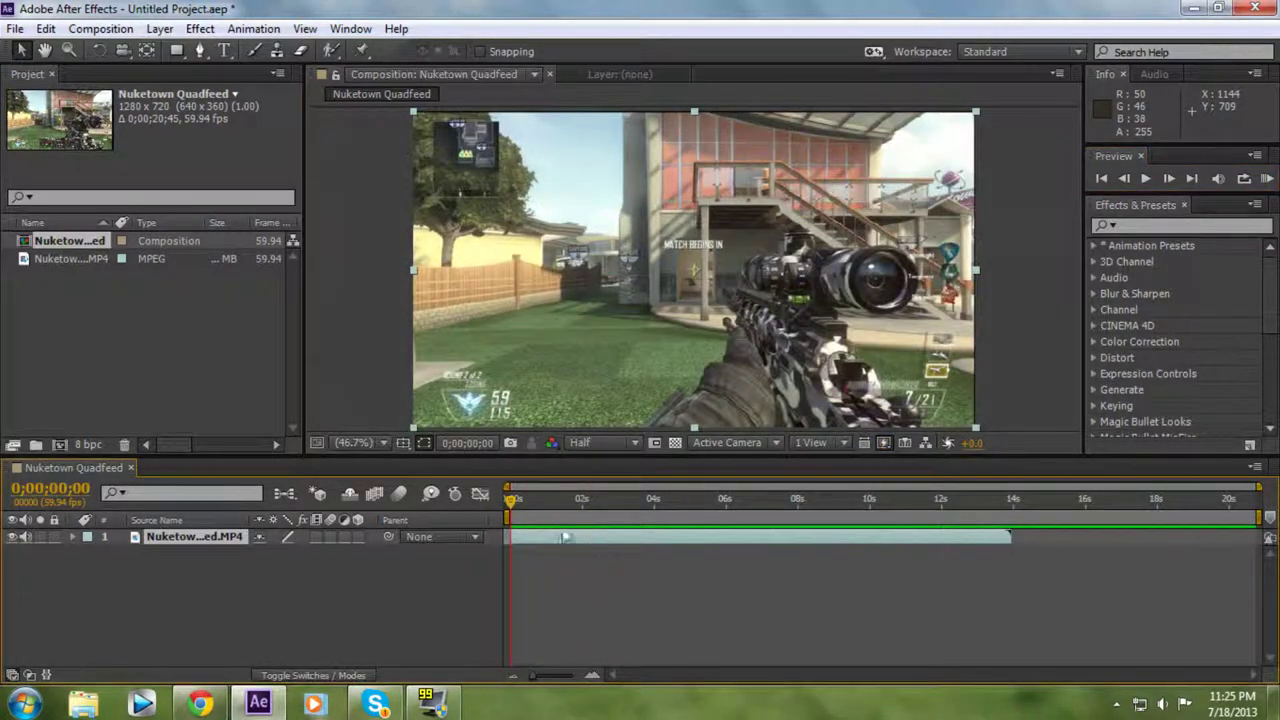
left_click_drag(513, 503, 682, 522)
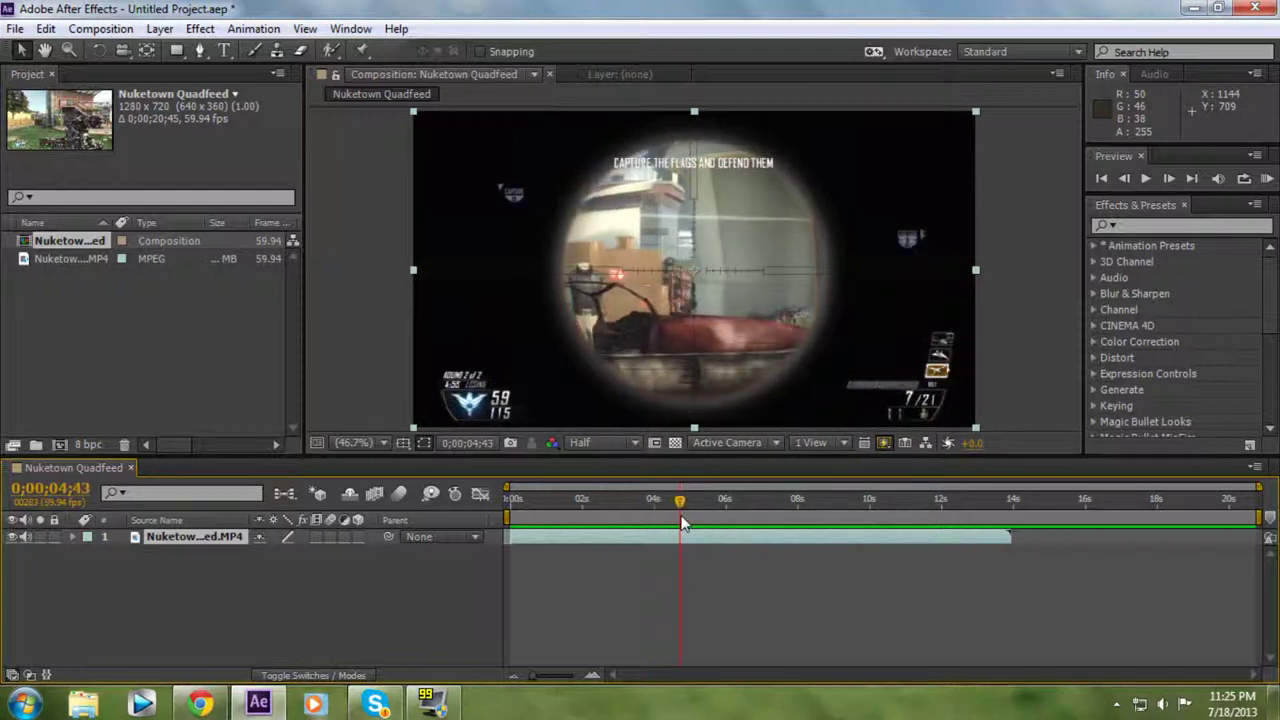
Step forward and back frame by frame until the time reads 0;00;05;00.
left_click(1169, 180)
left_click(1169, 180)
left_click(1169, 180)
left_click(1169, 180)
left_click(1169, 180)
left_click(1169, 180)
left_click(1169, 180)
left_click(1169, 180)
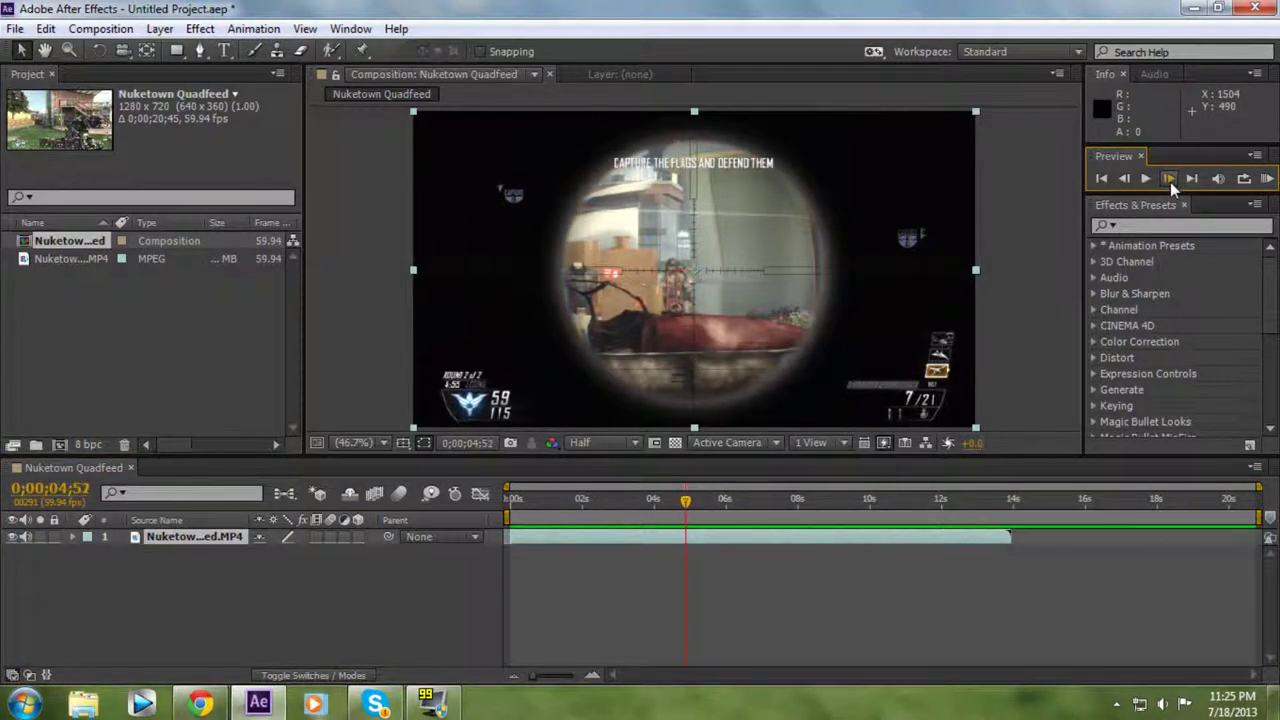
left_click(1169, 180)
left_click(1169, 180)
left_click(1169, 180)
left_click(1169, 180)
left_click(1169, 180)
left_click(1169, 180)
left_click(1169, 180)
left_click(1169, 180)
left_click(1124, 178)
left_click(1124, 178)
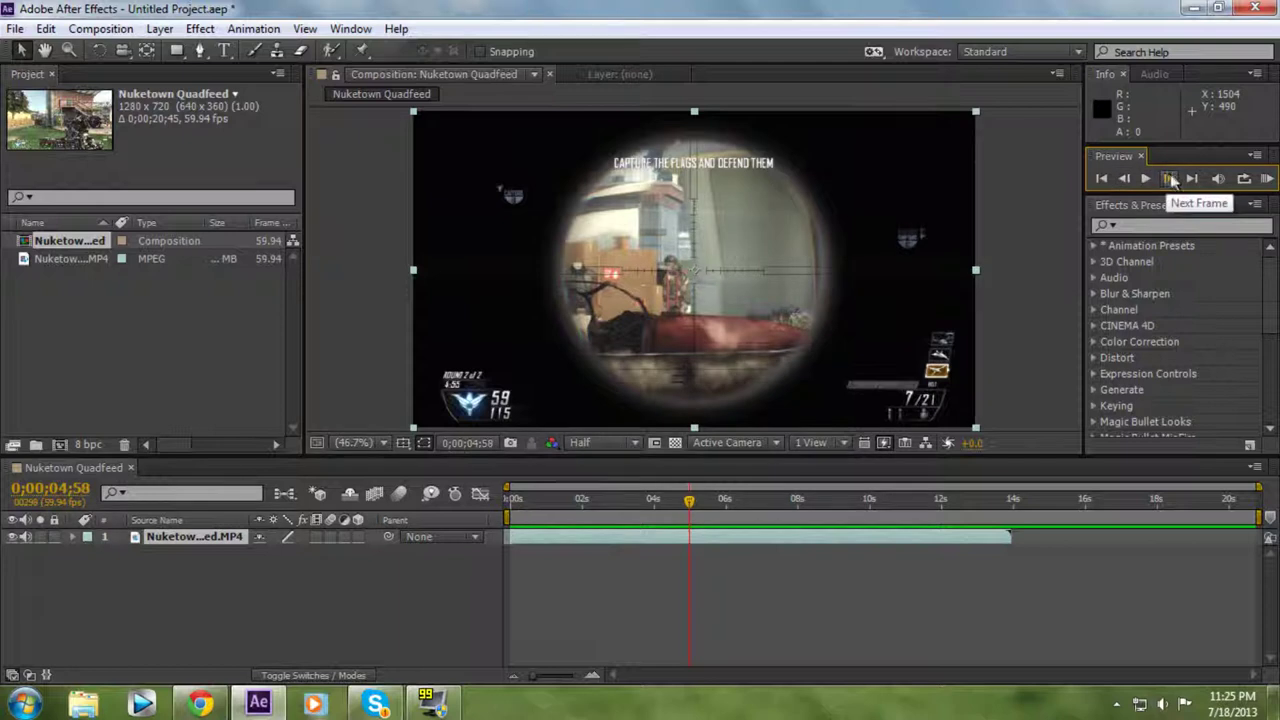
left_click(1168, 174)
left_click(1168, 174)
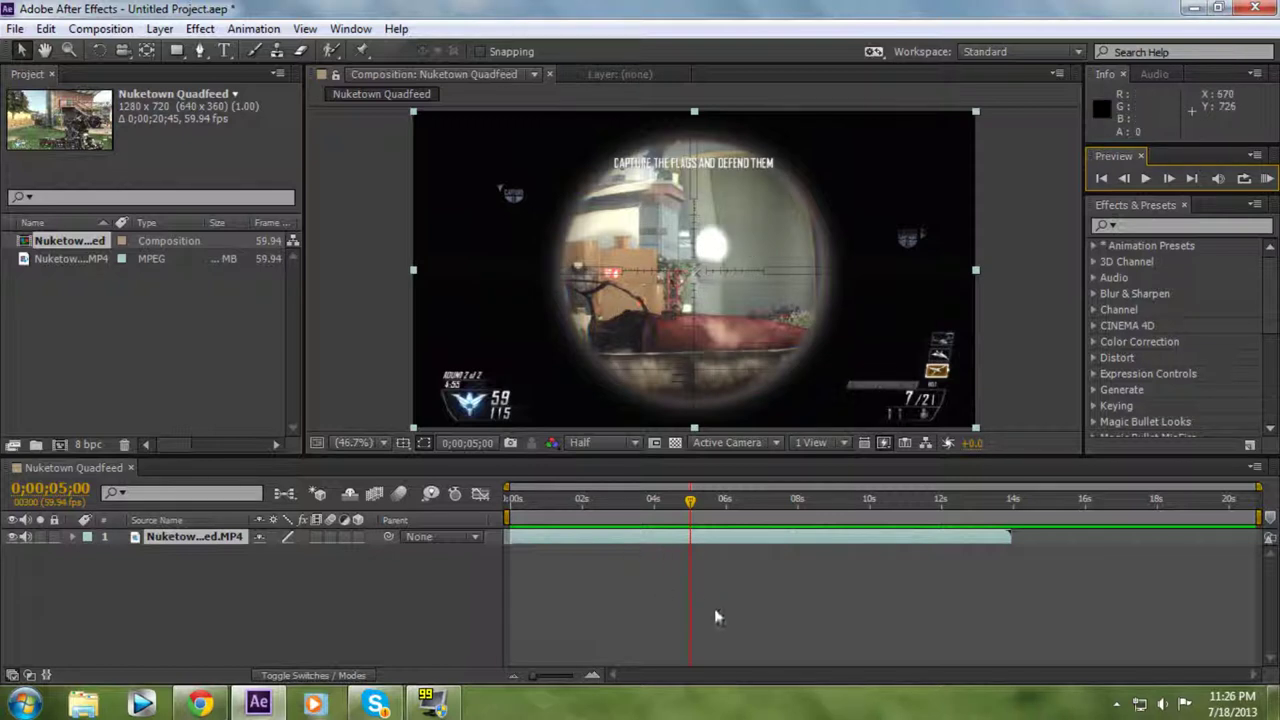
Create a new full-frame solid layer, Red Solid 1, colored bright red.
left_click(160, 29)
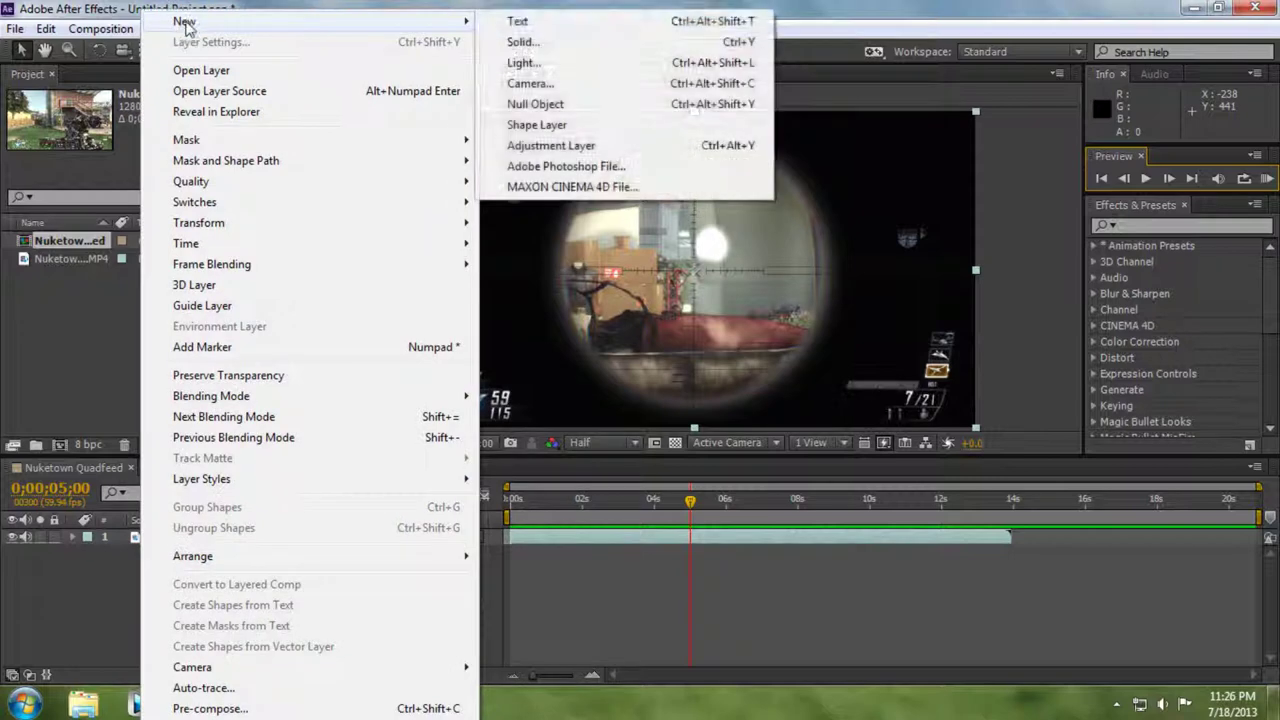
mouse_move(435, 28)
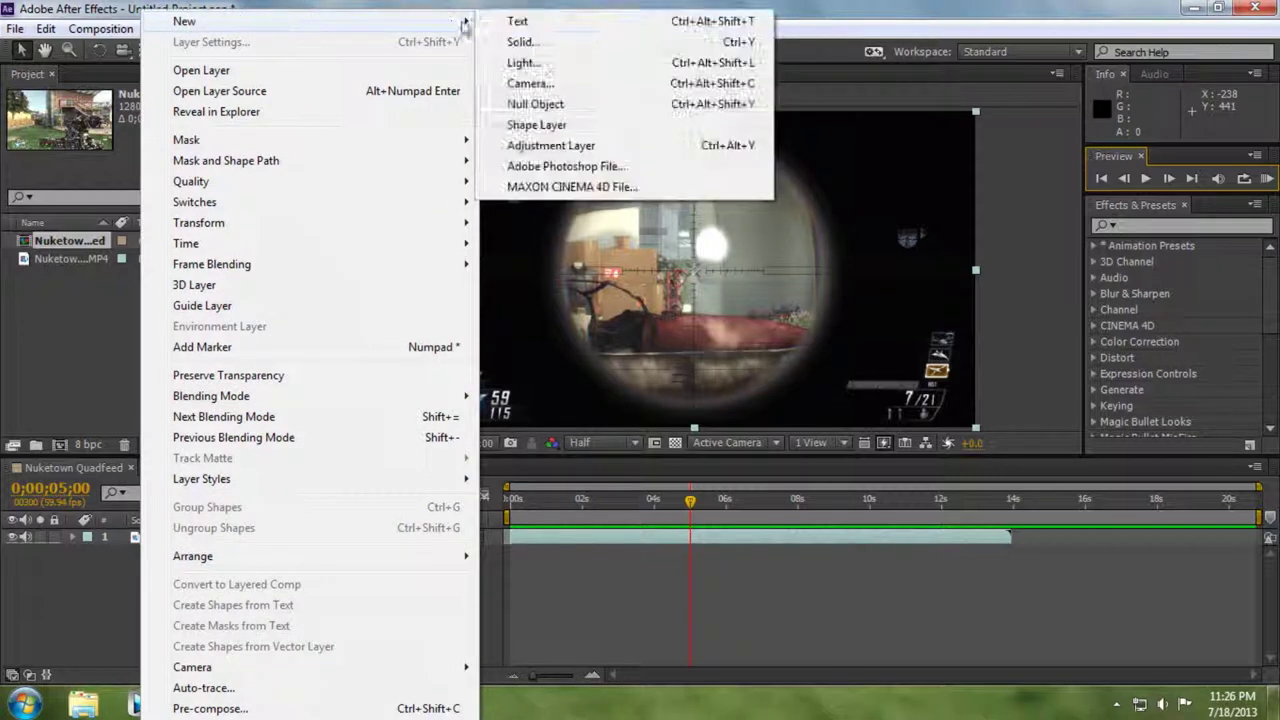
left_click(547, 41)
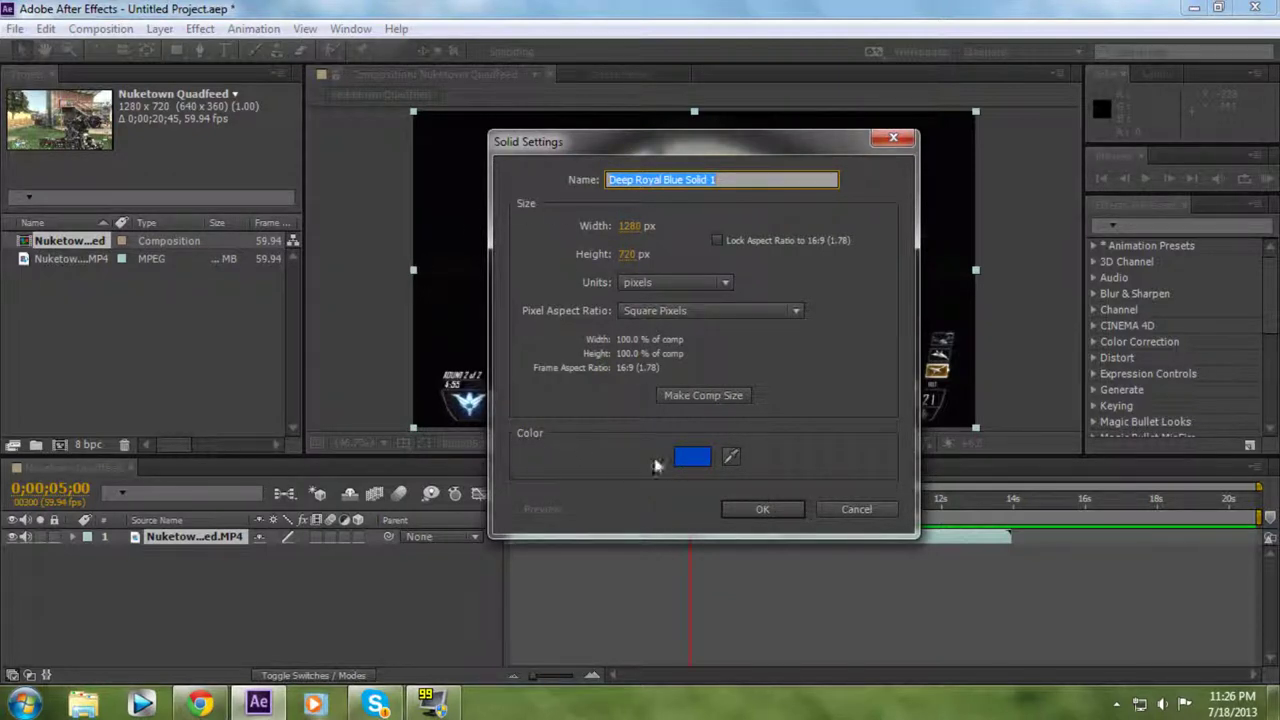
left_click(689, 462)
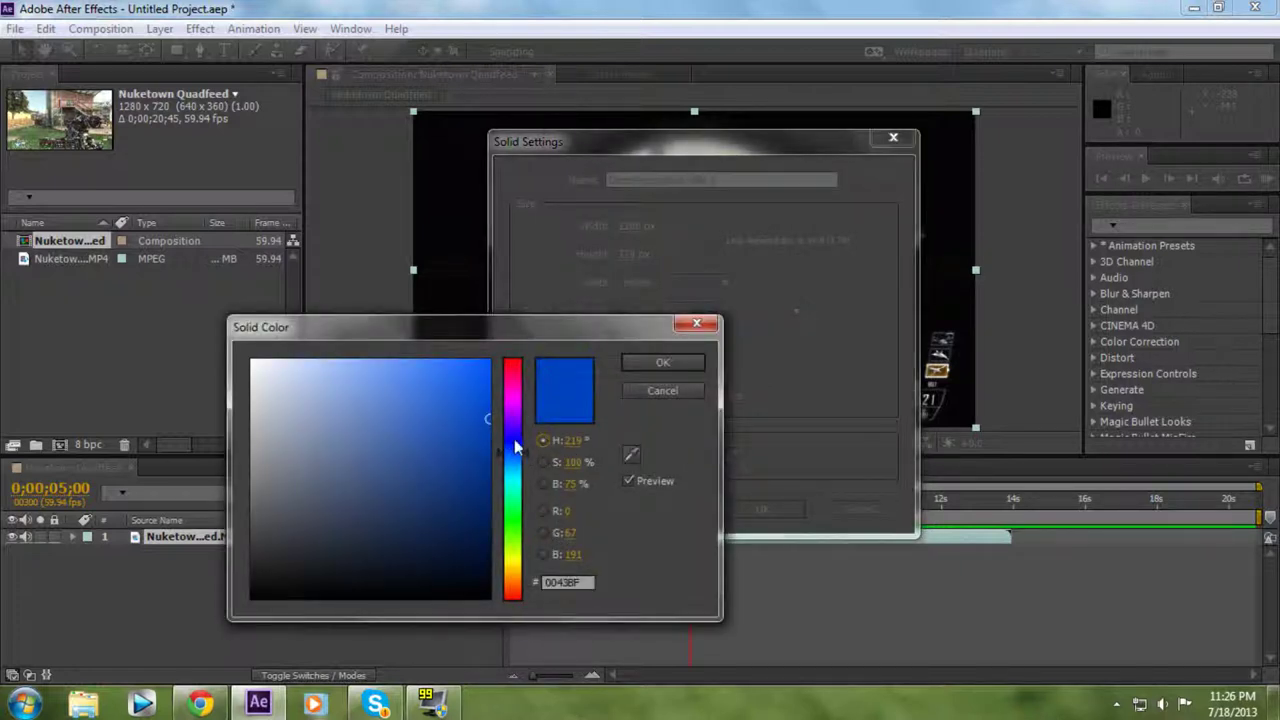
left_click_drag(514, 440, 514, 329)
mouse_move(478, 407)
left_mouse_down()
mouse_move(503, 345)
mouse_move(490, 465)
mouse_move(513, 562)
mouse_move(508, 414)
left_mouse_up()
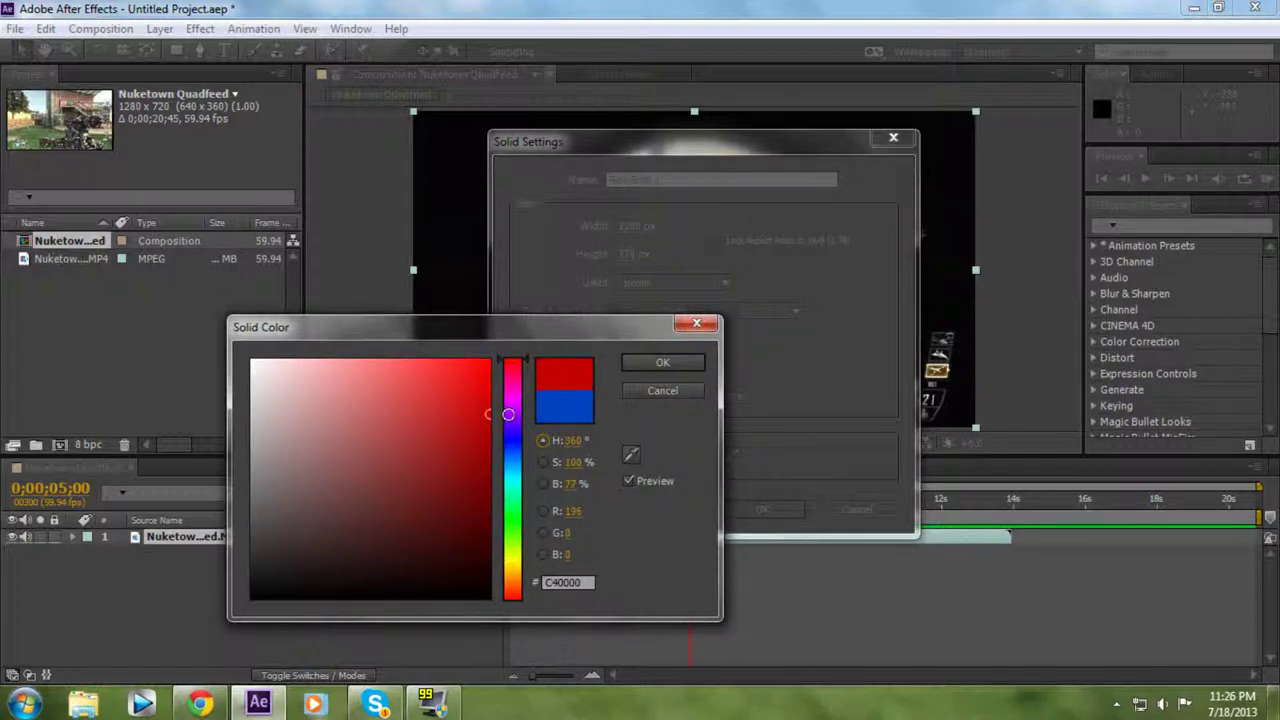
left_click(659, 369)
left_click(771, 512)
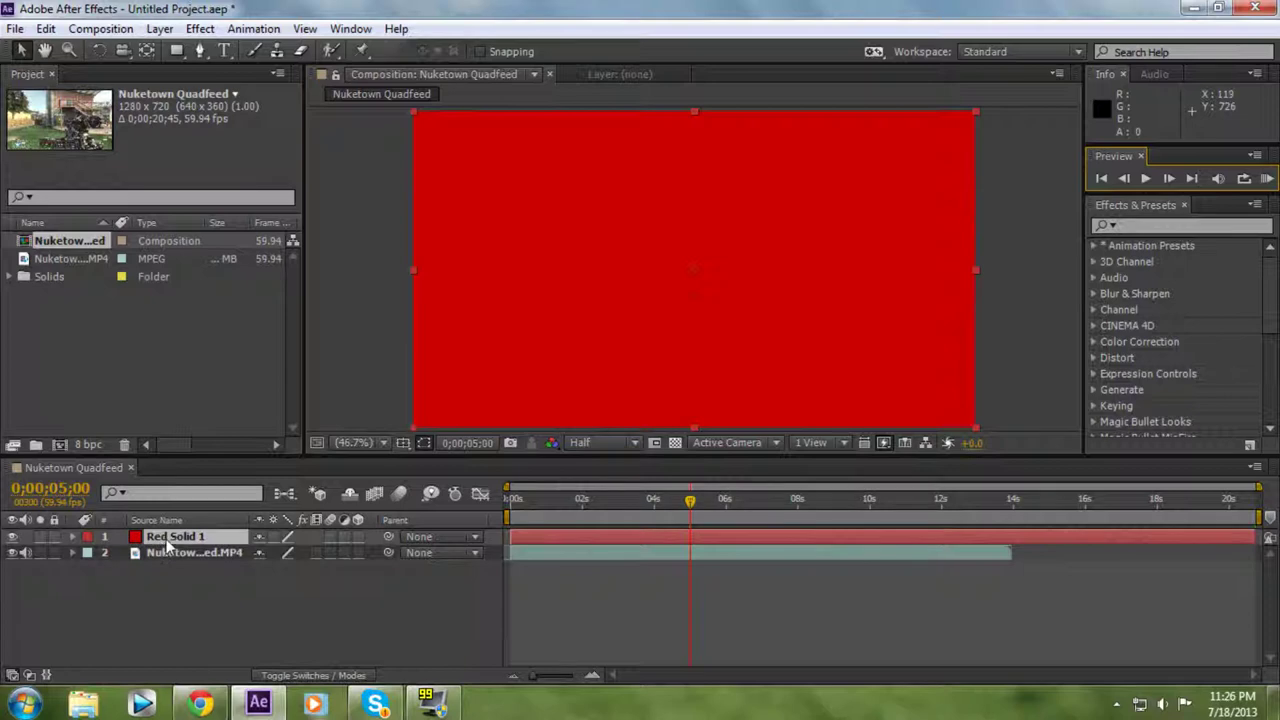
Set Red Solid 1's blending mode to Add and split the layer at 0;00;05;00.
right_click(182, 545)
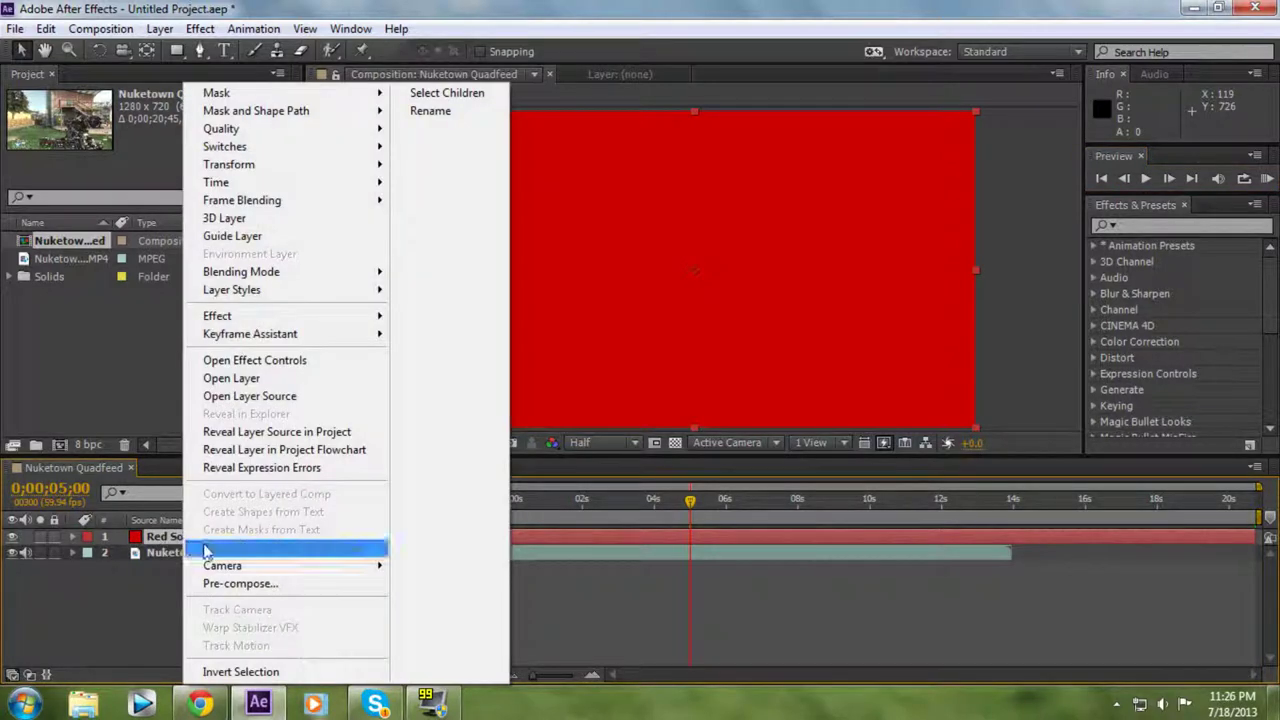
mouse_move(224, 273)
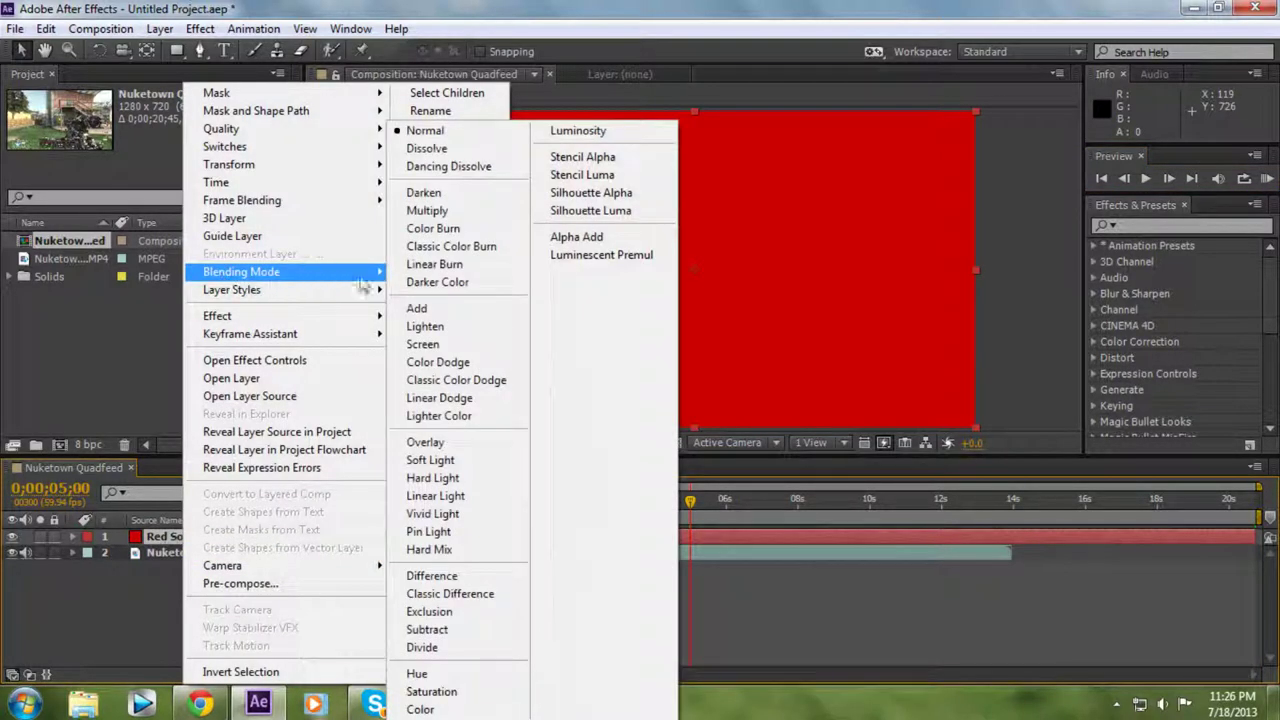
left_click(416, 308)
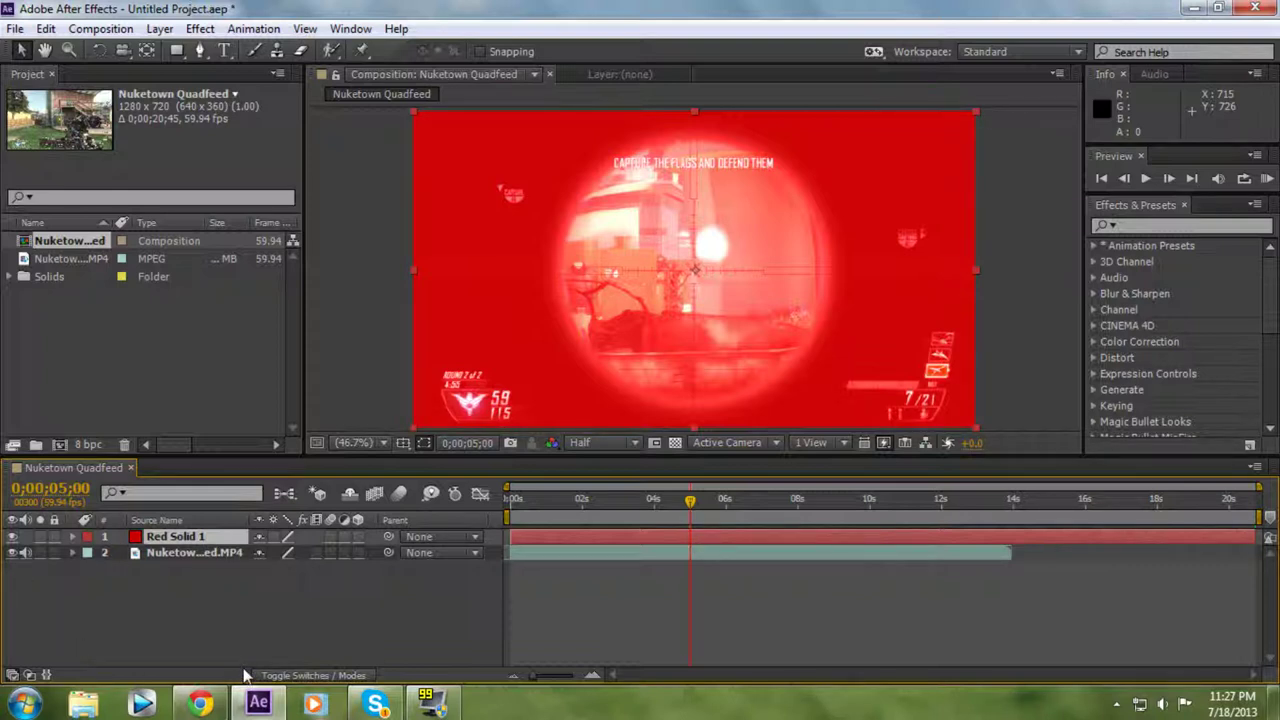
key("ctrl+shift+d")
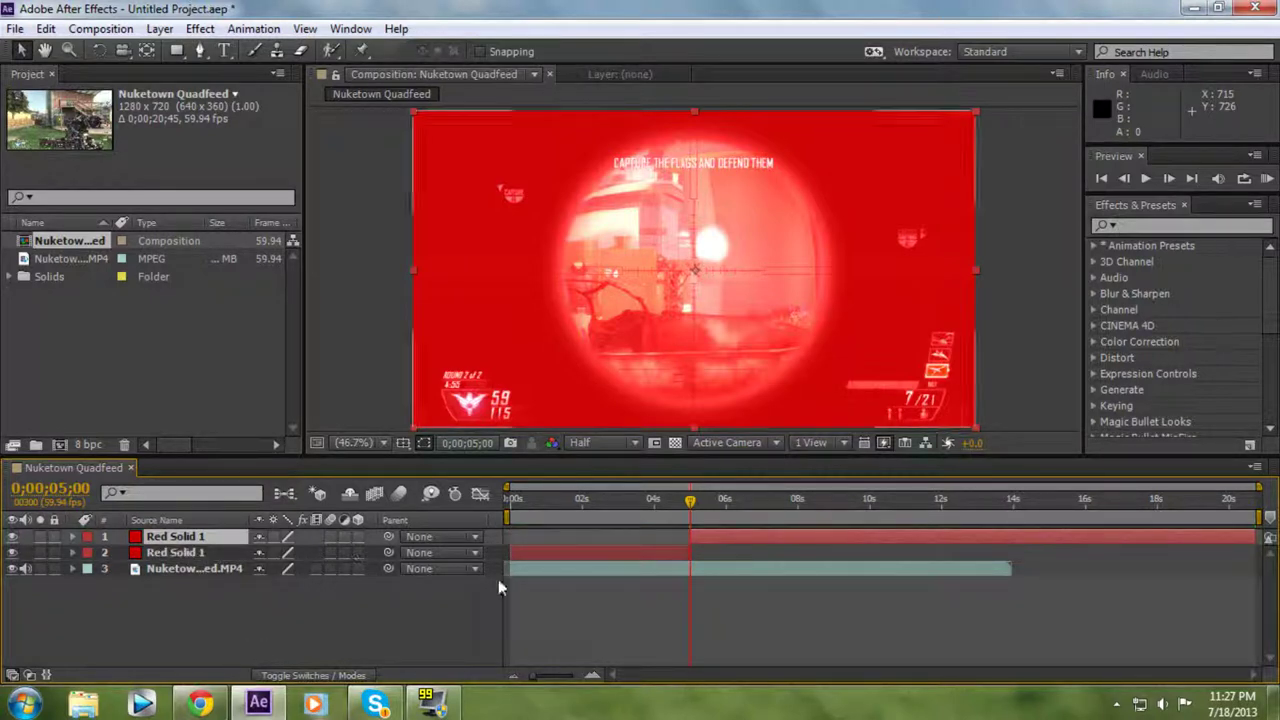
Delete the Red Solid 1 piece before 0;00;05;00 and scrub back toward the start.
left_click(646, 556)
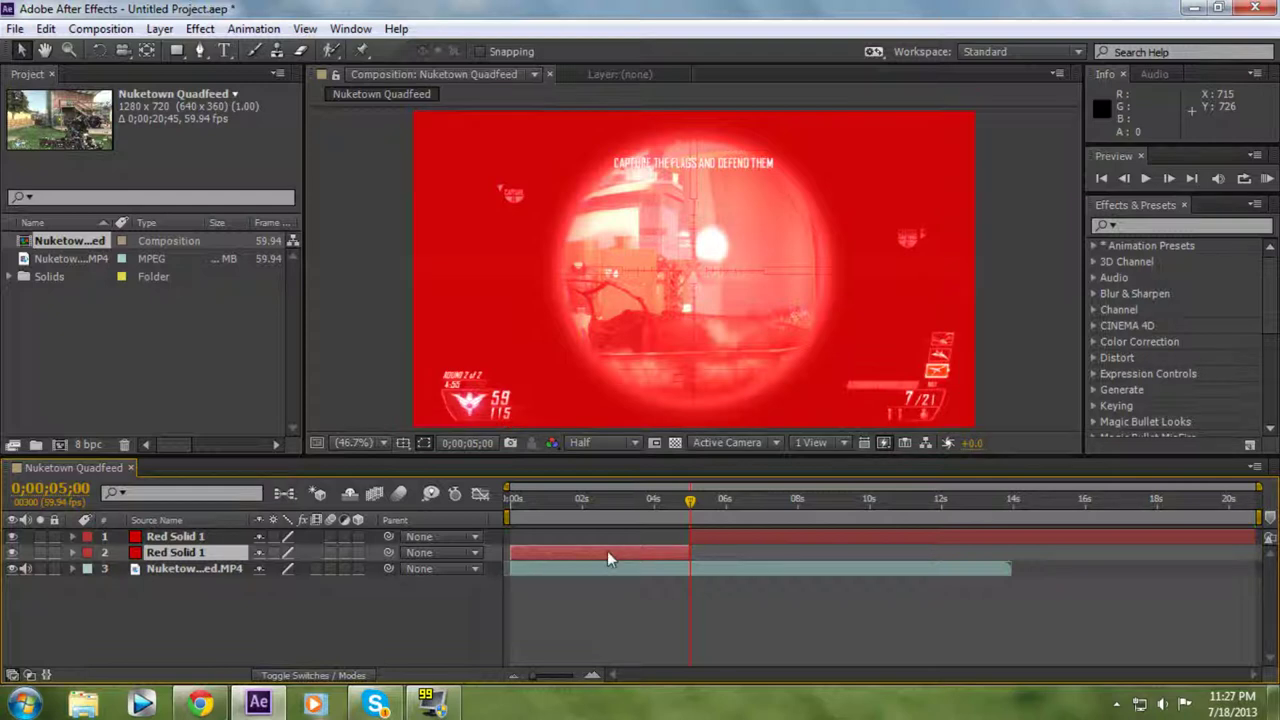
key("Delete")
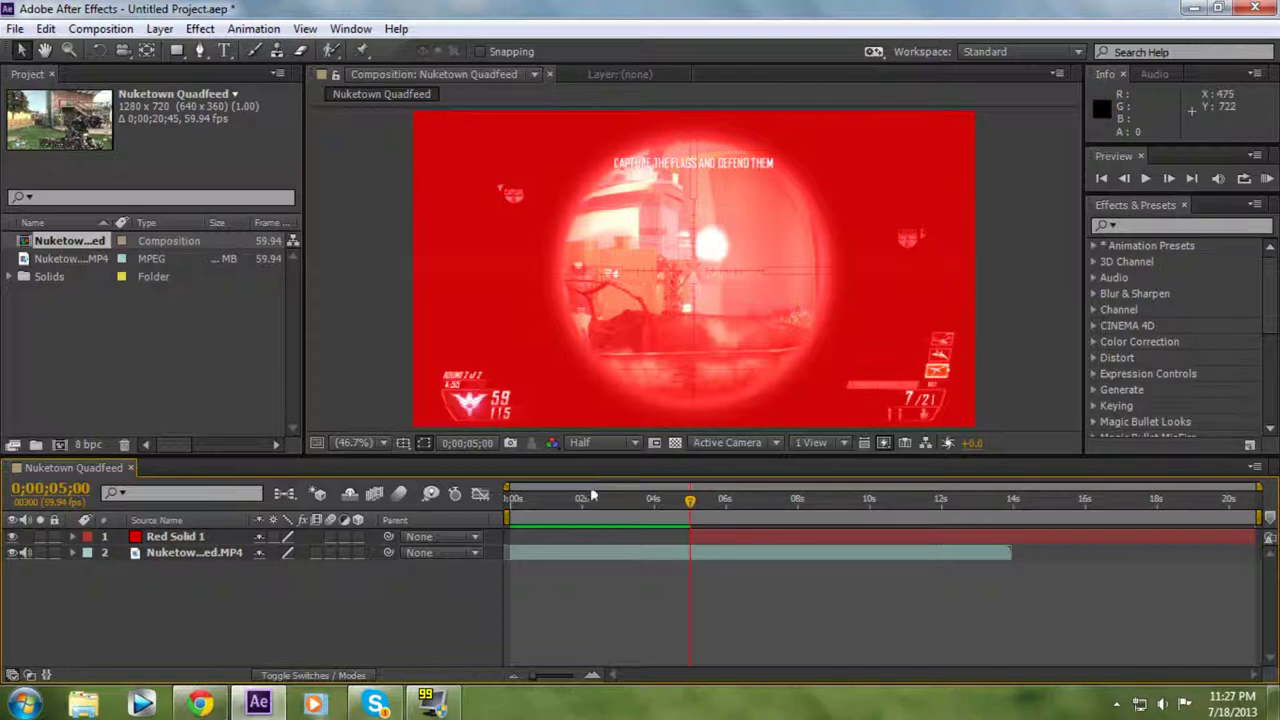
mouse_move(694, 508)
left_mouse_down()
mouse_move(524, 505)
mouse_move(712, 500)
left_mouse_up()
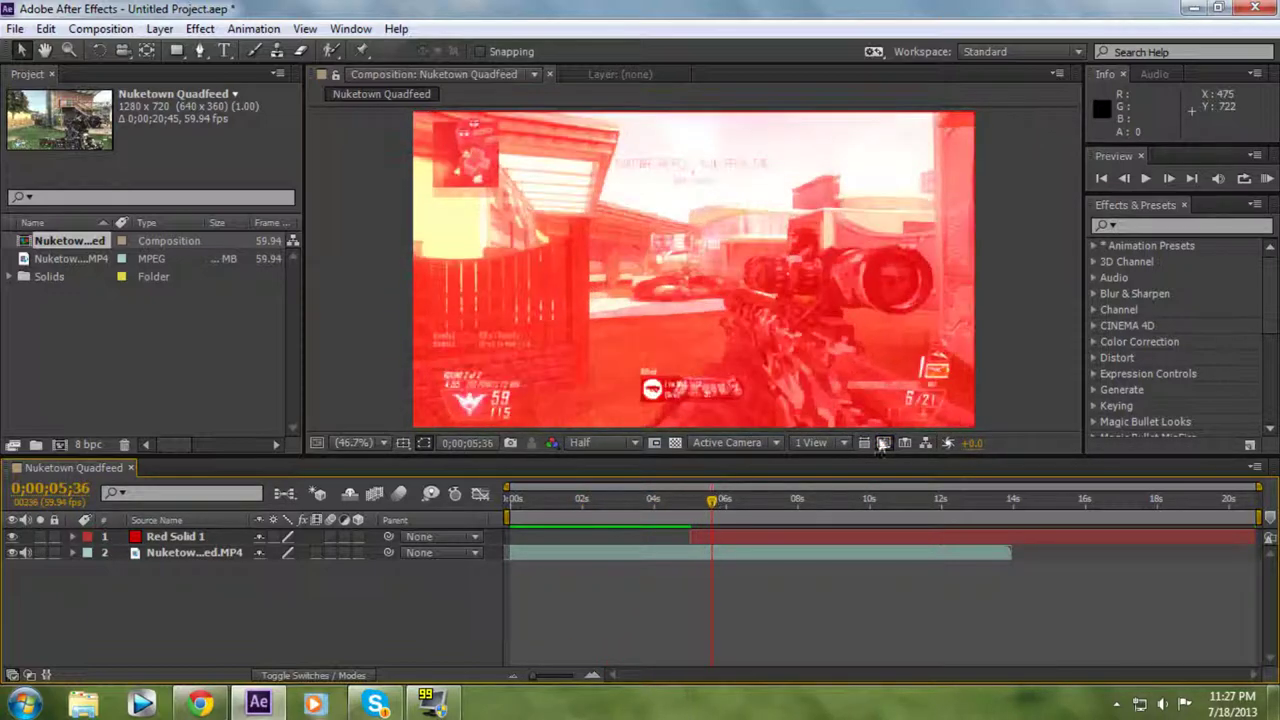
left_click(1267, 179)
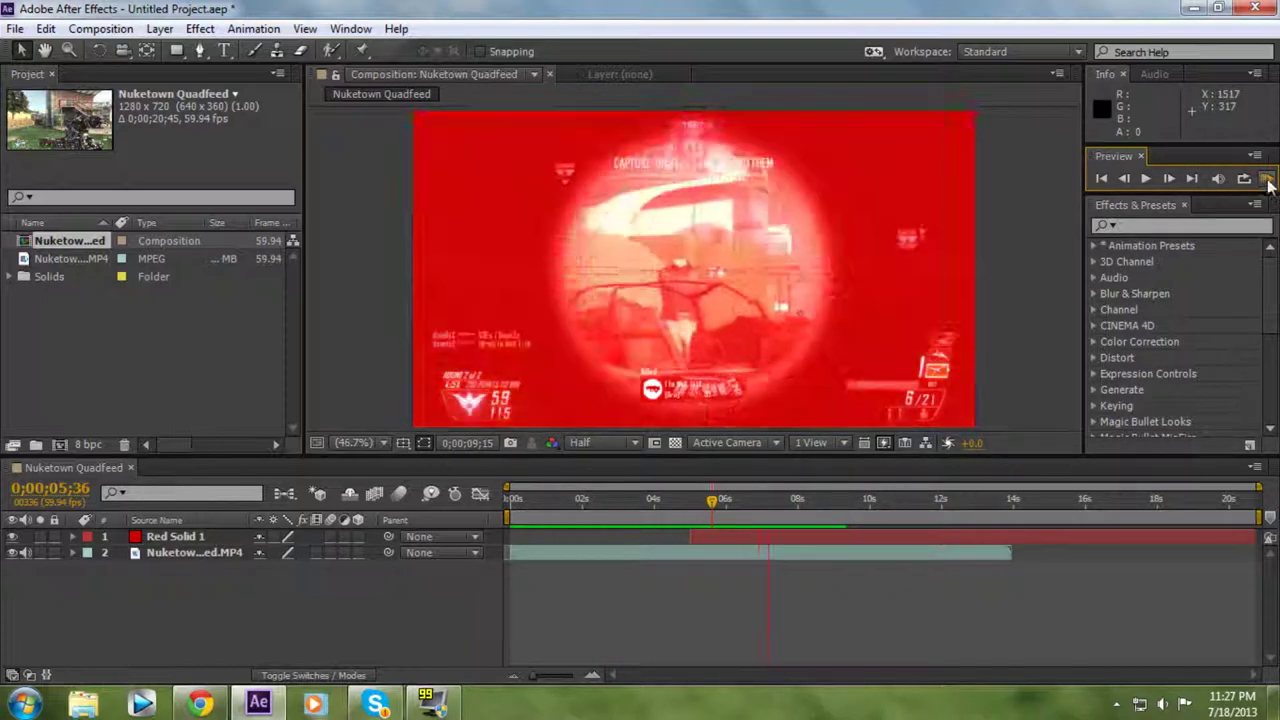
left_click(703, 551)
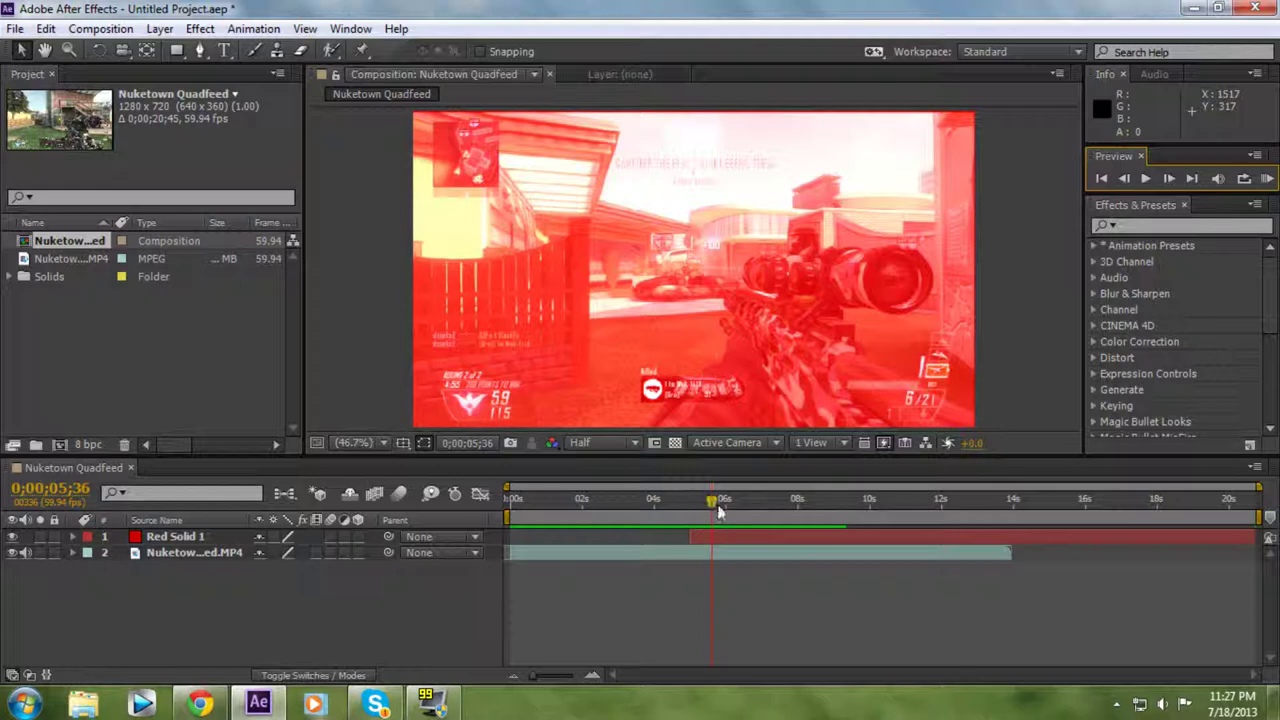
left_click_drag(710, 503, 689, 505)
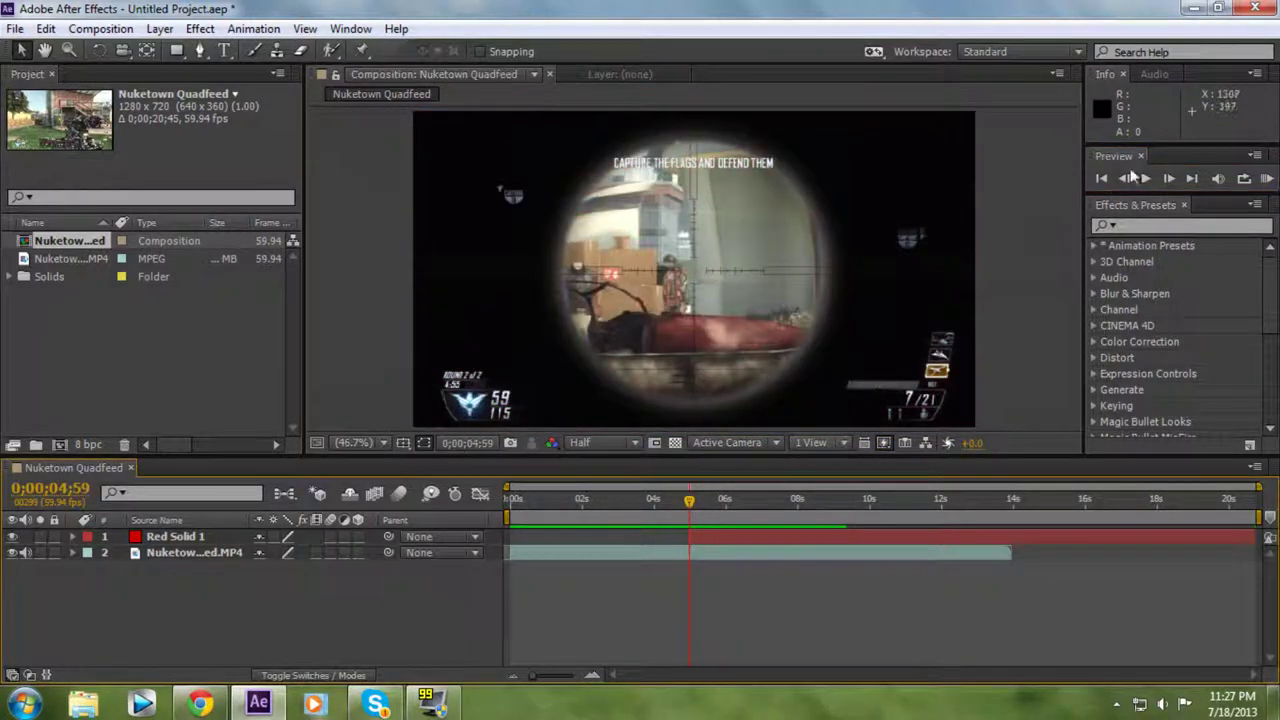
left_click(1168, 179)
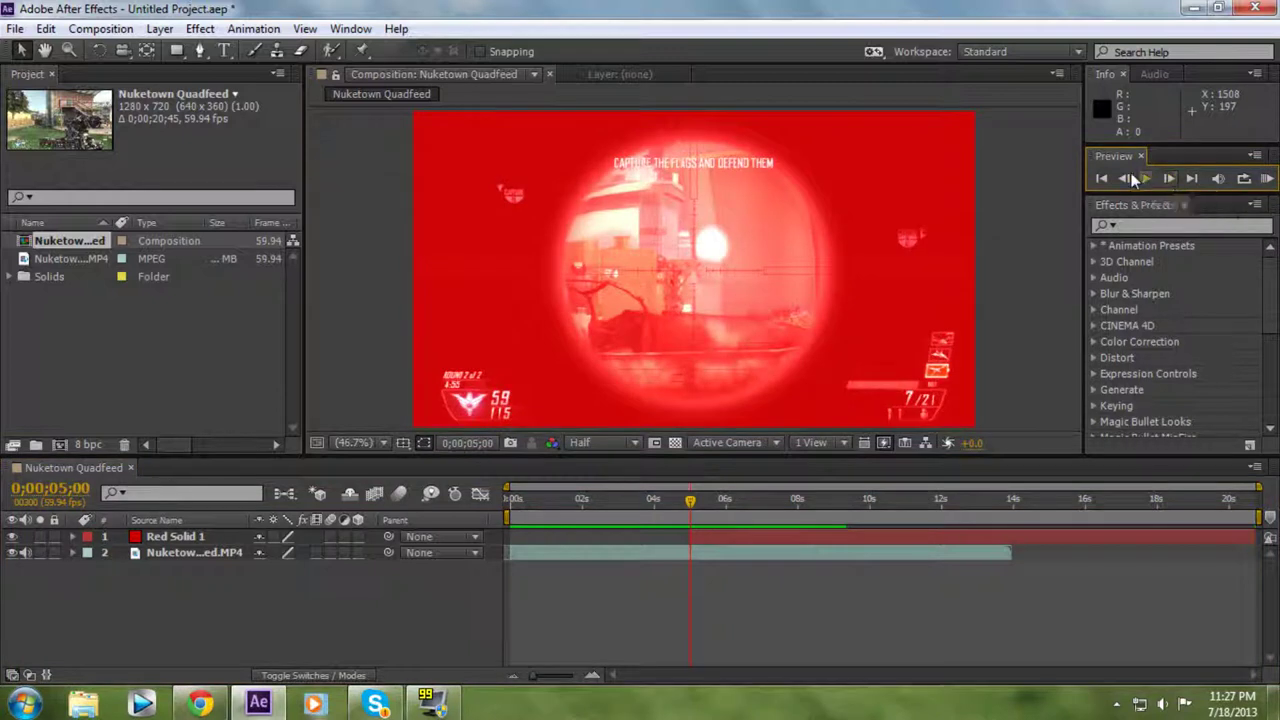
key("Page_Up")
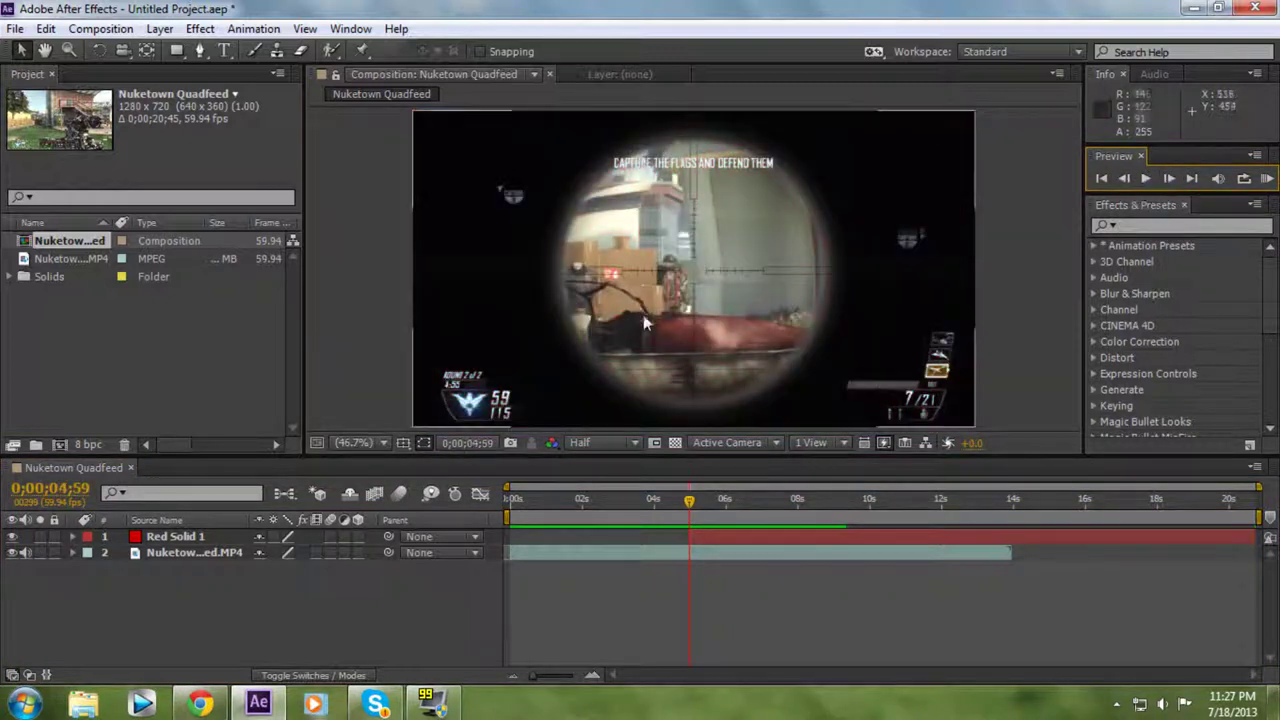
left_click(1170, 178)
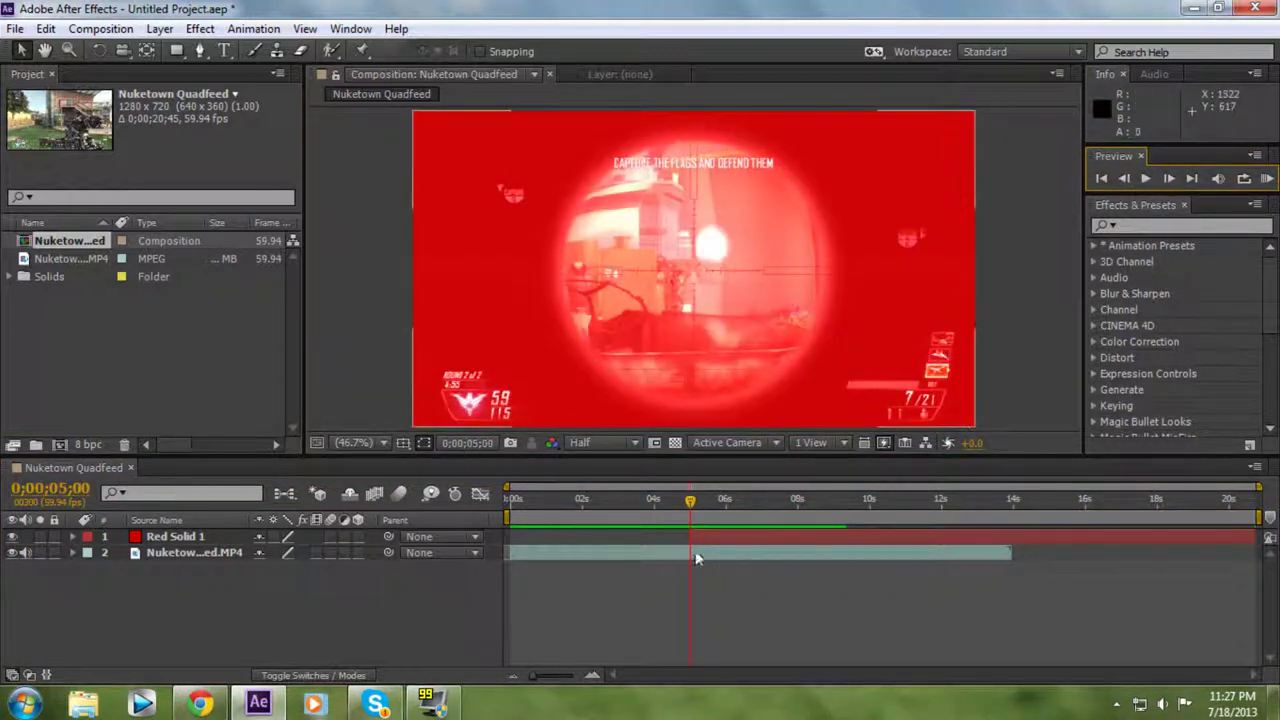
left_click(724, 536)
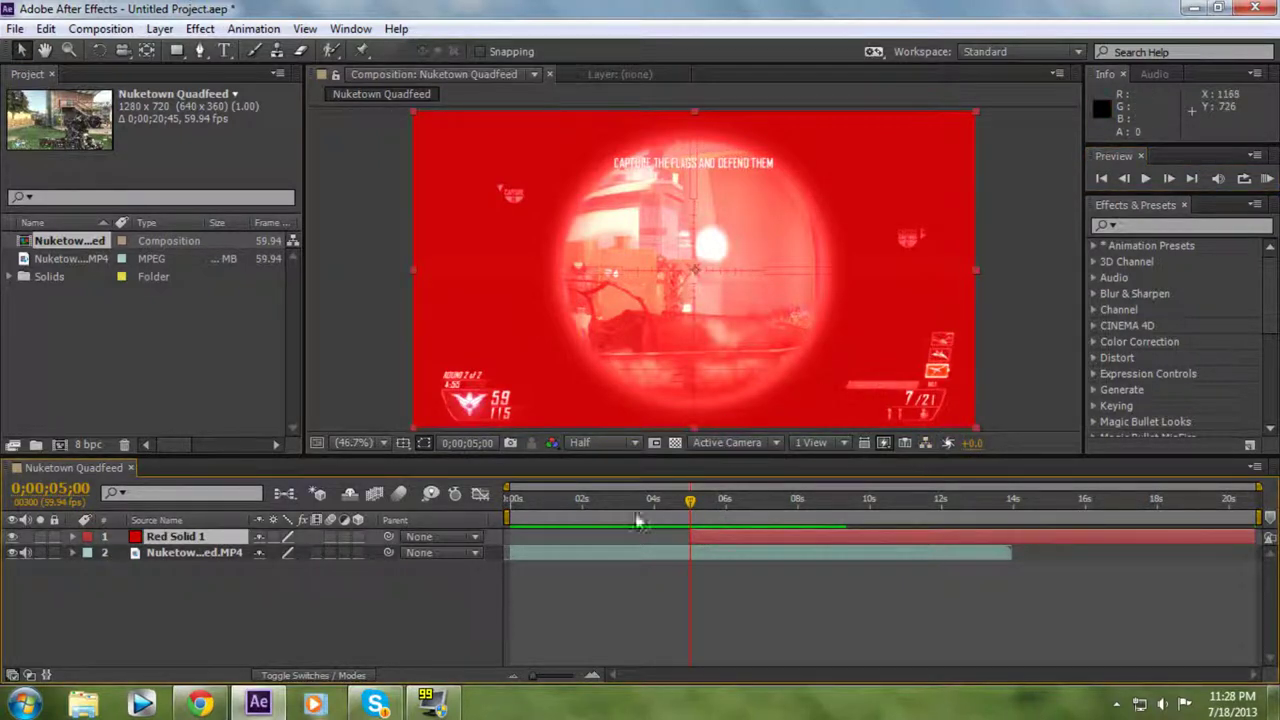
Twirl open Red Solid 1 and its Transform group to show Opacity.
left_click(72, 538)
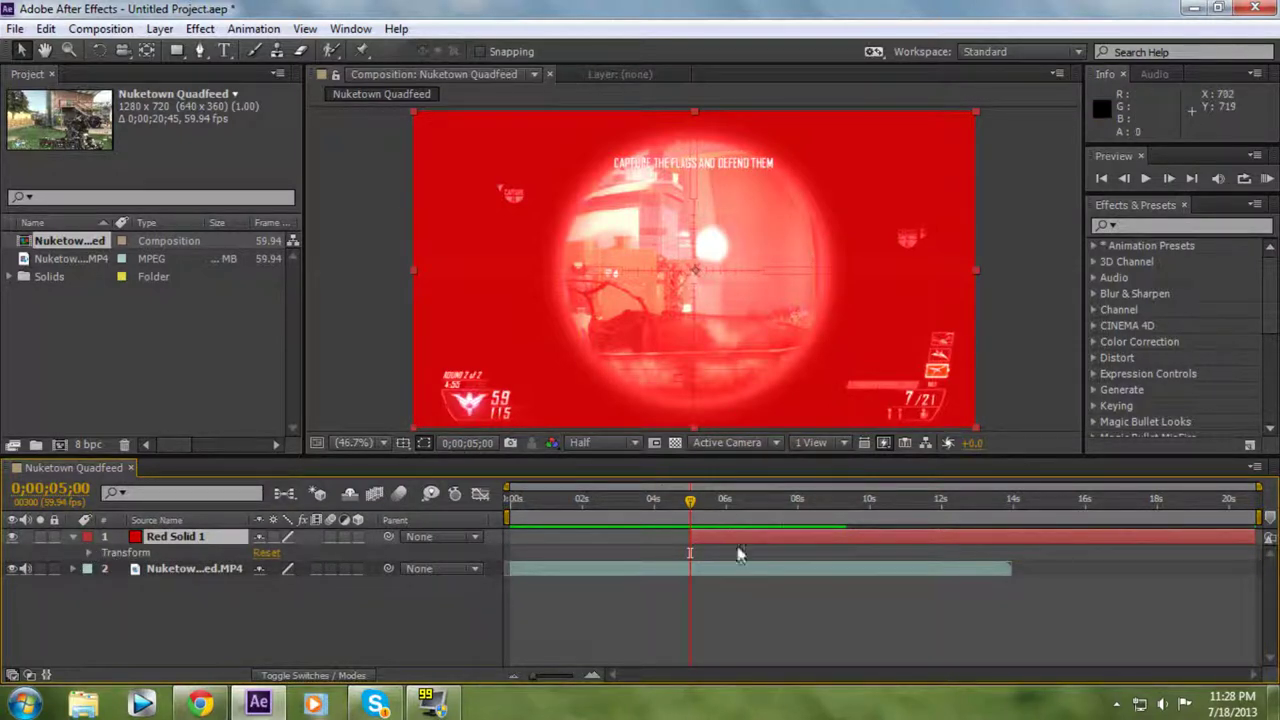
left_click(71, 537)
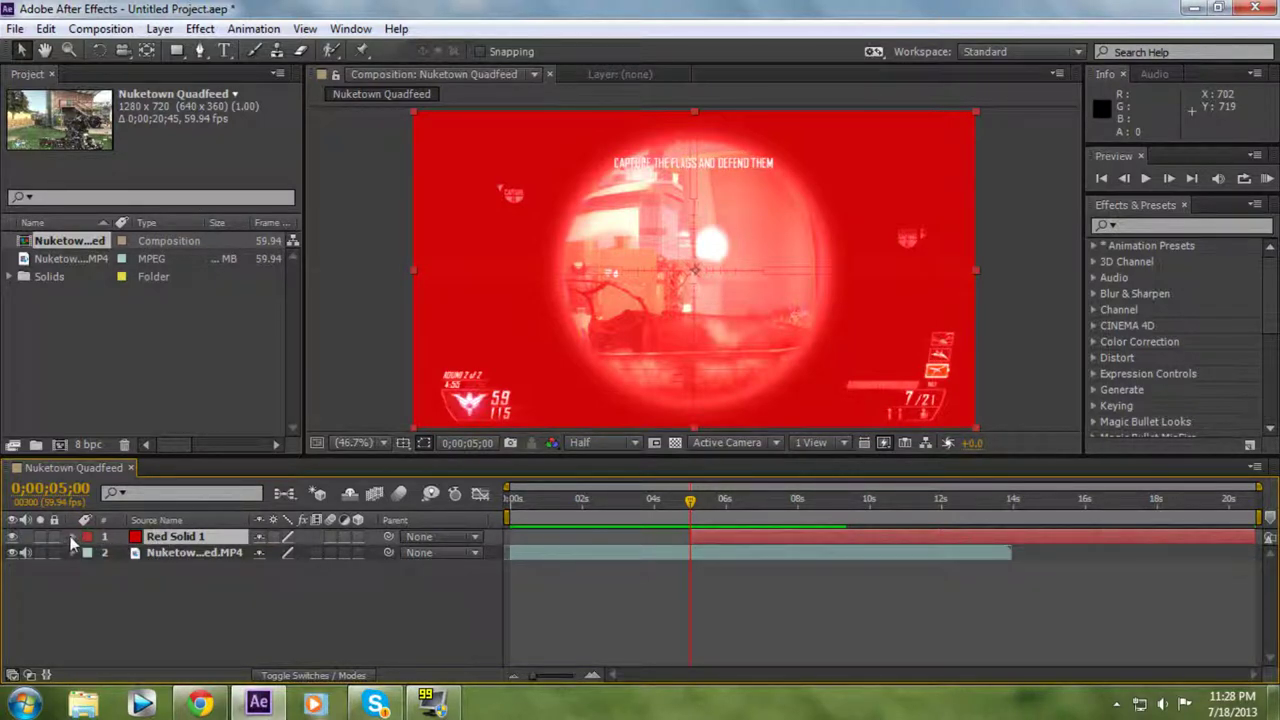
left_click(71, 537)
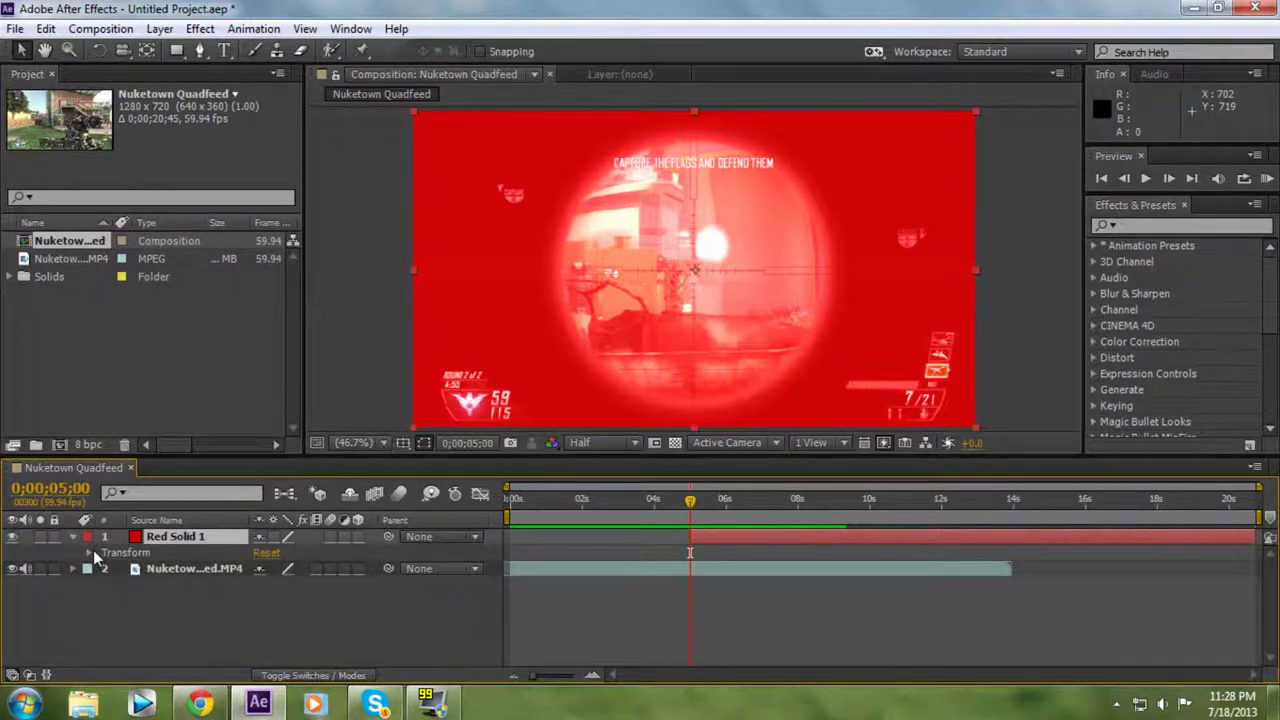
left_click(89, 552)
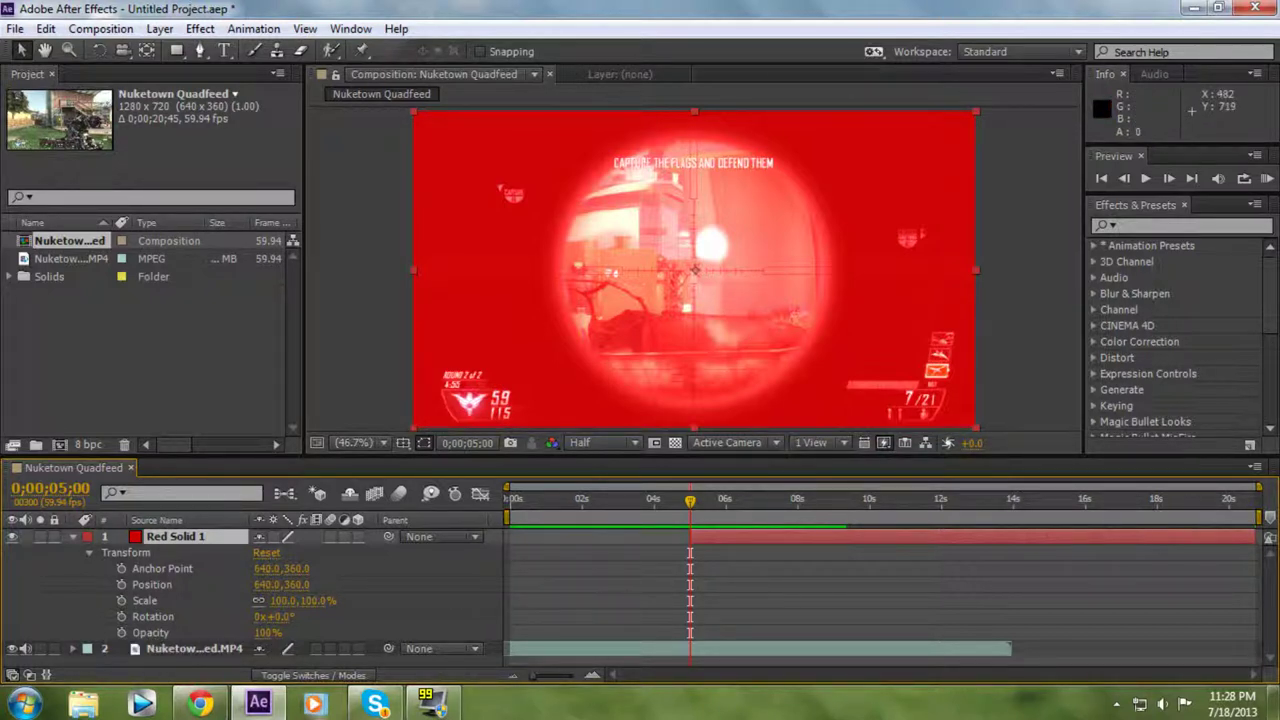
Lower Red Solid 1's Opacity to 56% and set an Opacity keyframe at 0;00;05;00.
left_click(121, 632)
left_click_drag(266, 632, 250, 632)
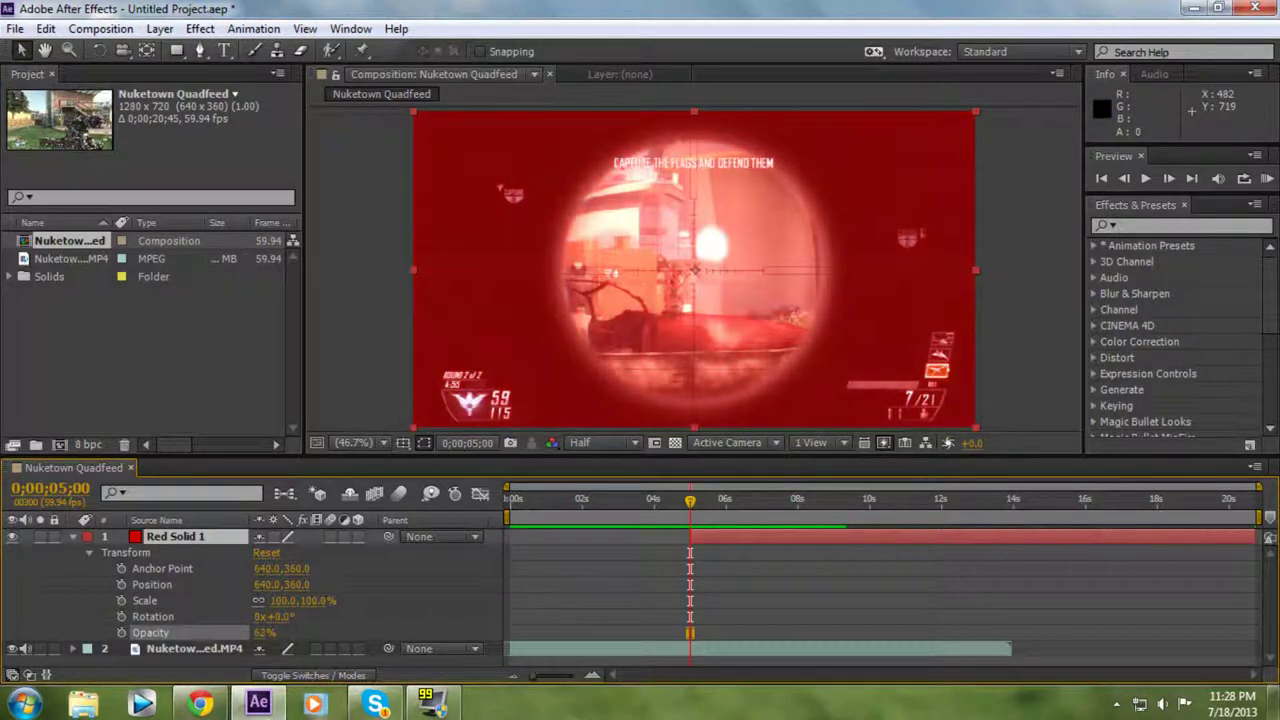
key("Return")
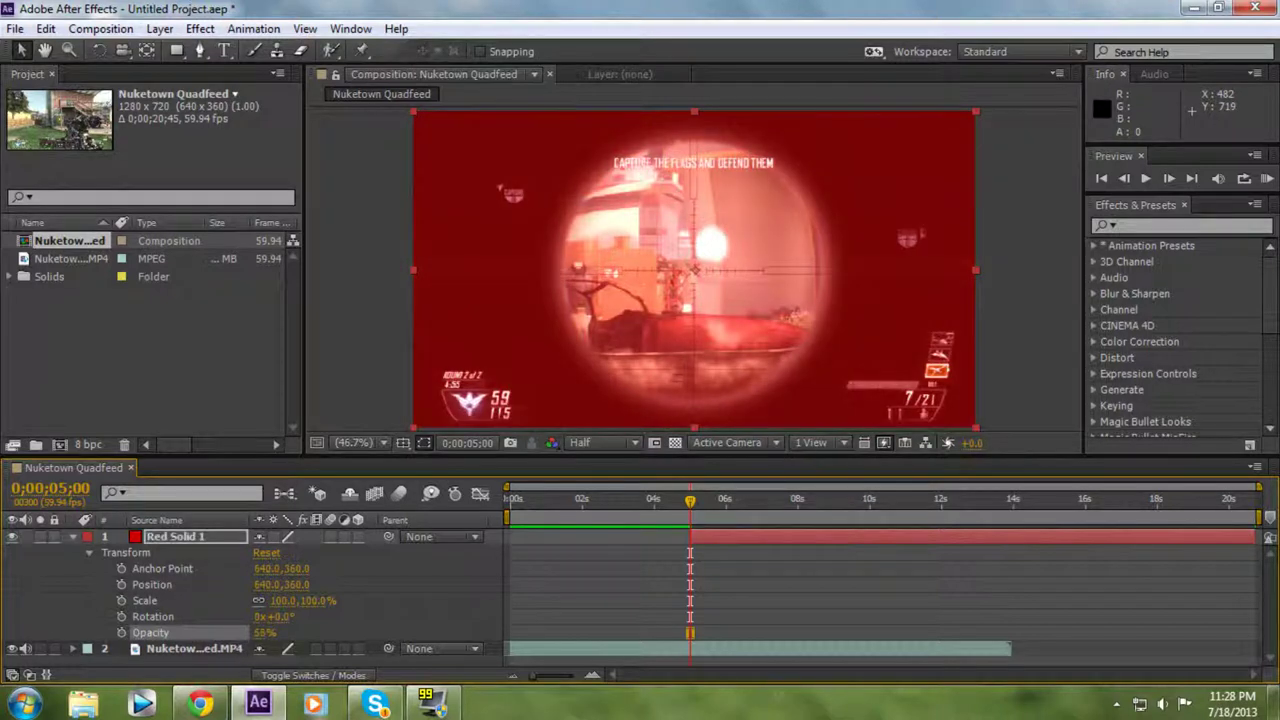
left_click_drag(264, 632, 266, 632)
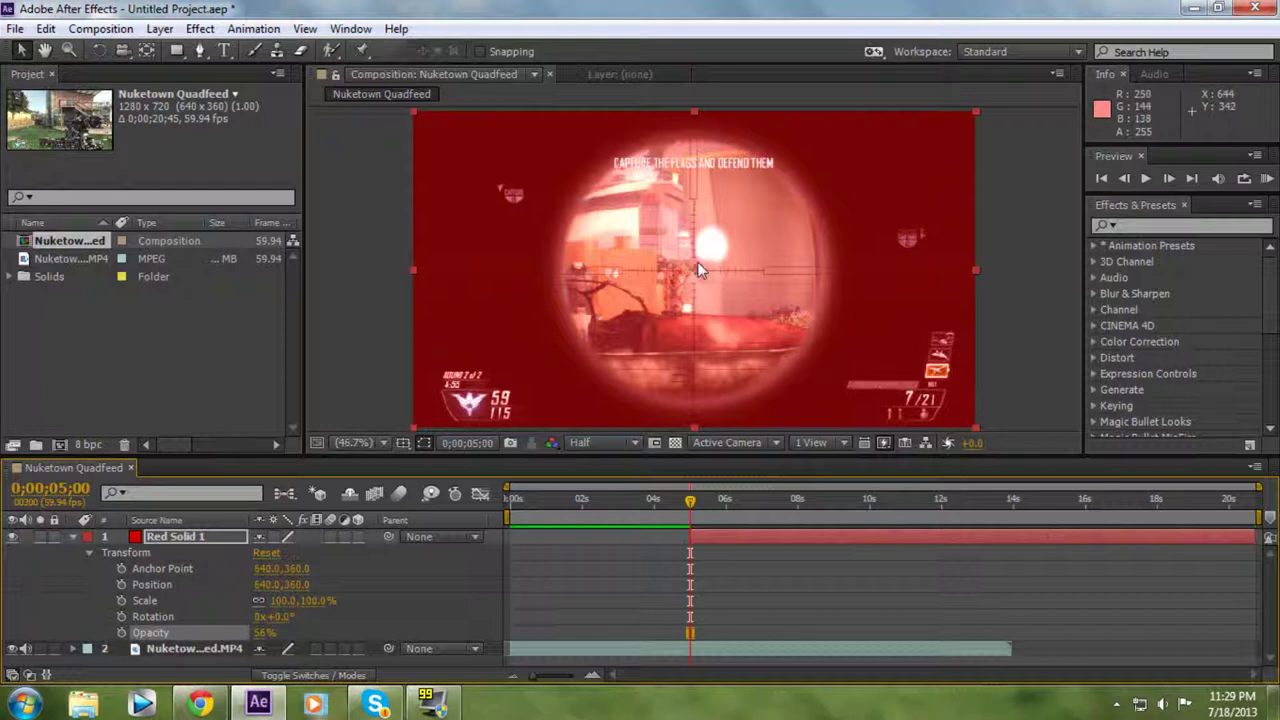
left_click(121, 632)
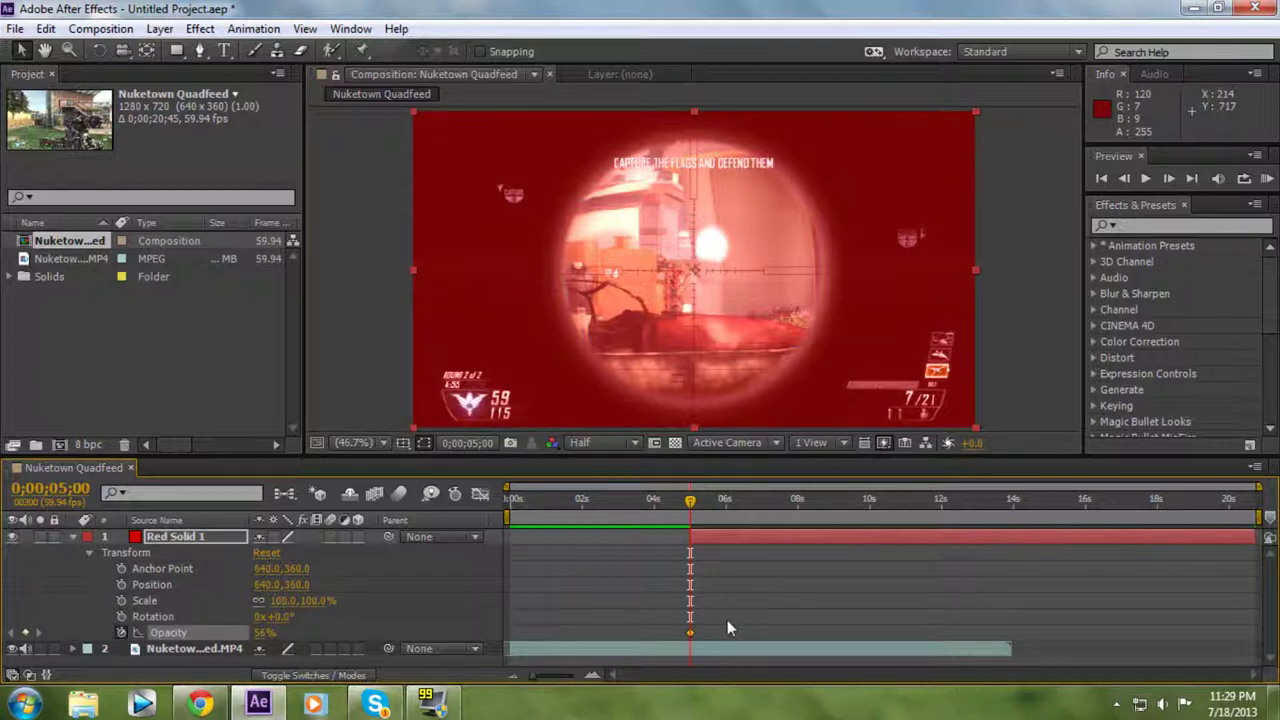
At 0;00;05;52, set Red Solid 1's Opacity to 0% to add the ending keyframe.
left_click_drag(697, 508, 723, 512)
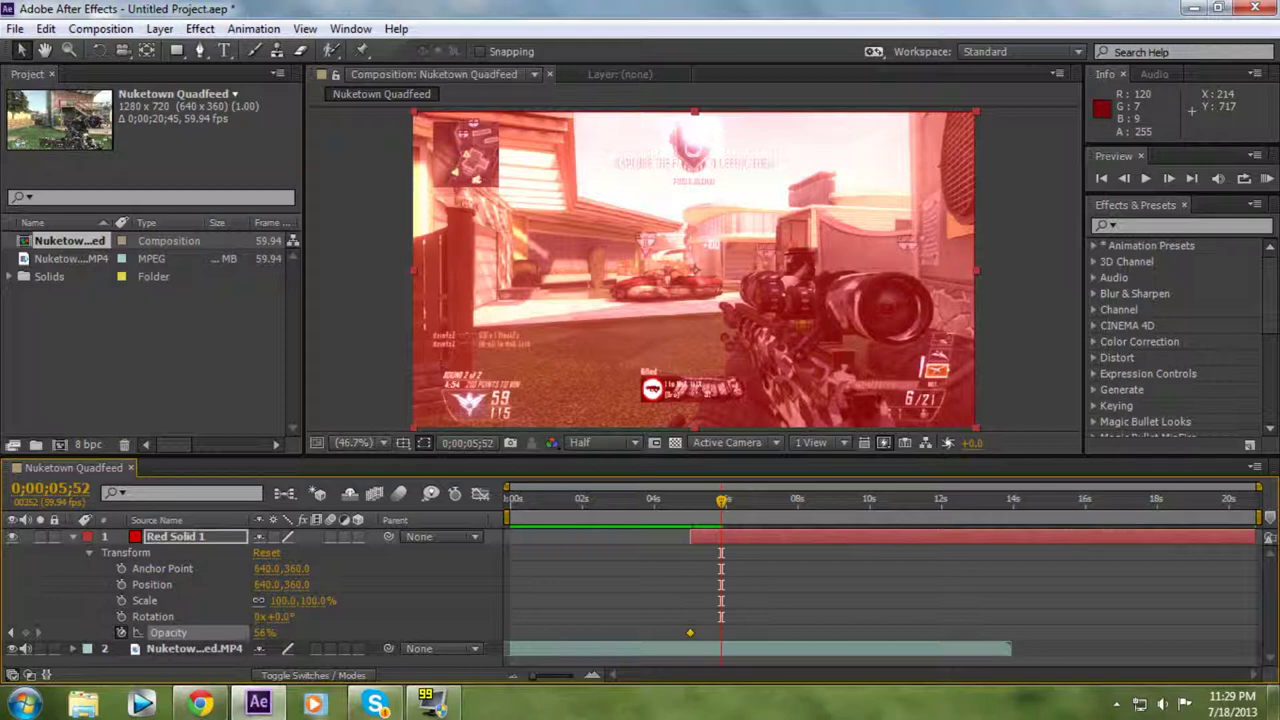
left_click_drag(263, 632, 210, 632)
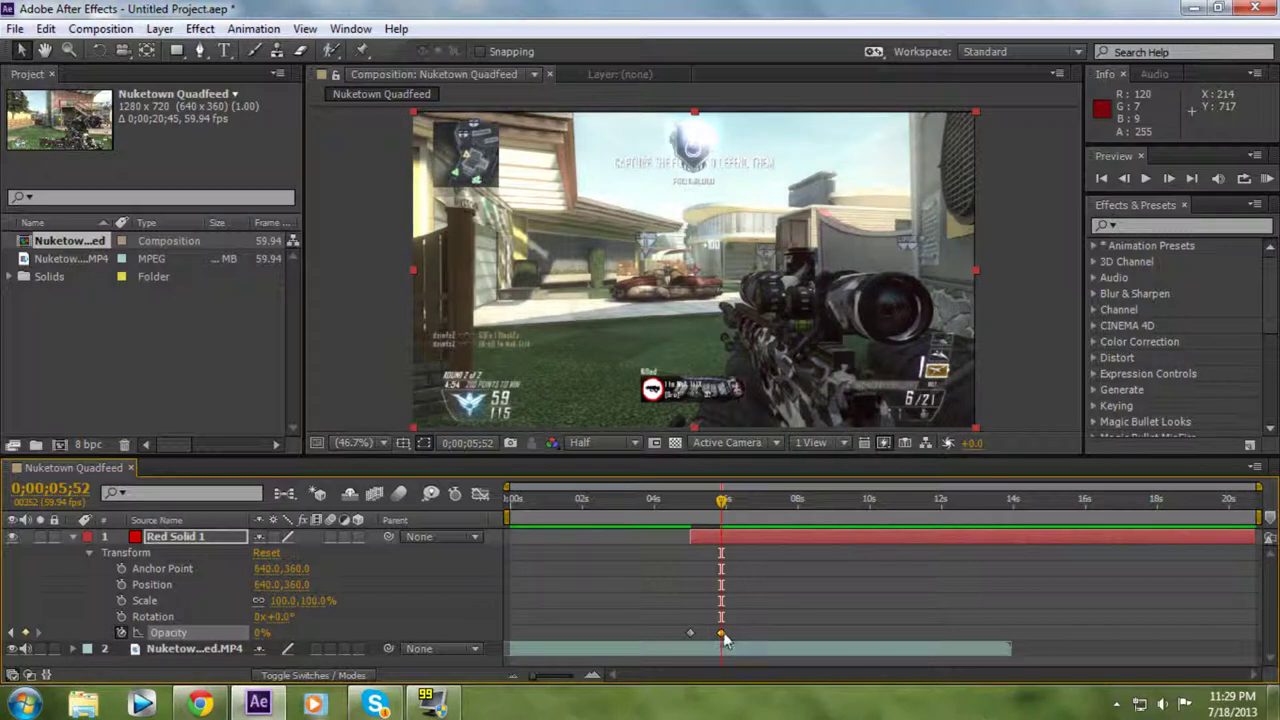
mouse_move(723, 632)
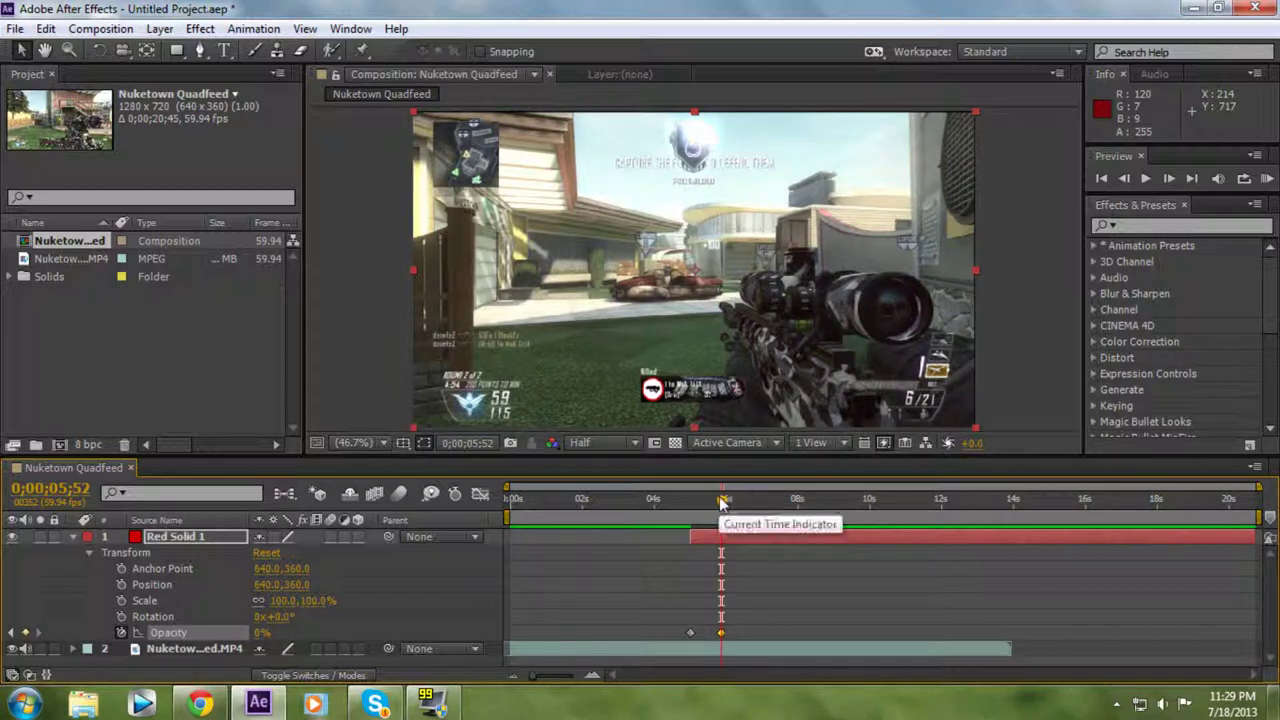
Scrub the timeline around 5–6 seconds to review the red flash fading out.
left_click_drag(724, 504, 679, 505)
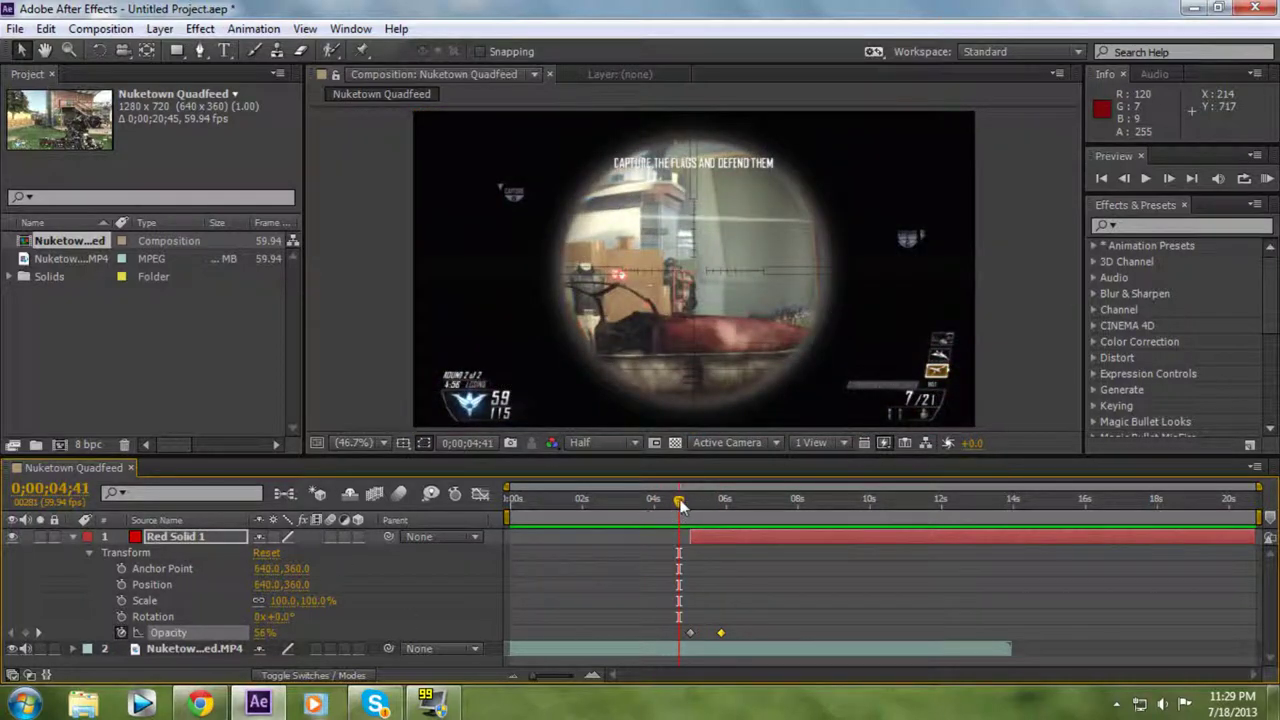
left_click_drag(679, 505, 729, 505)
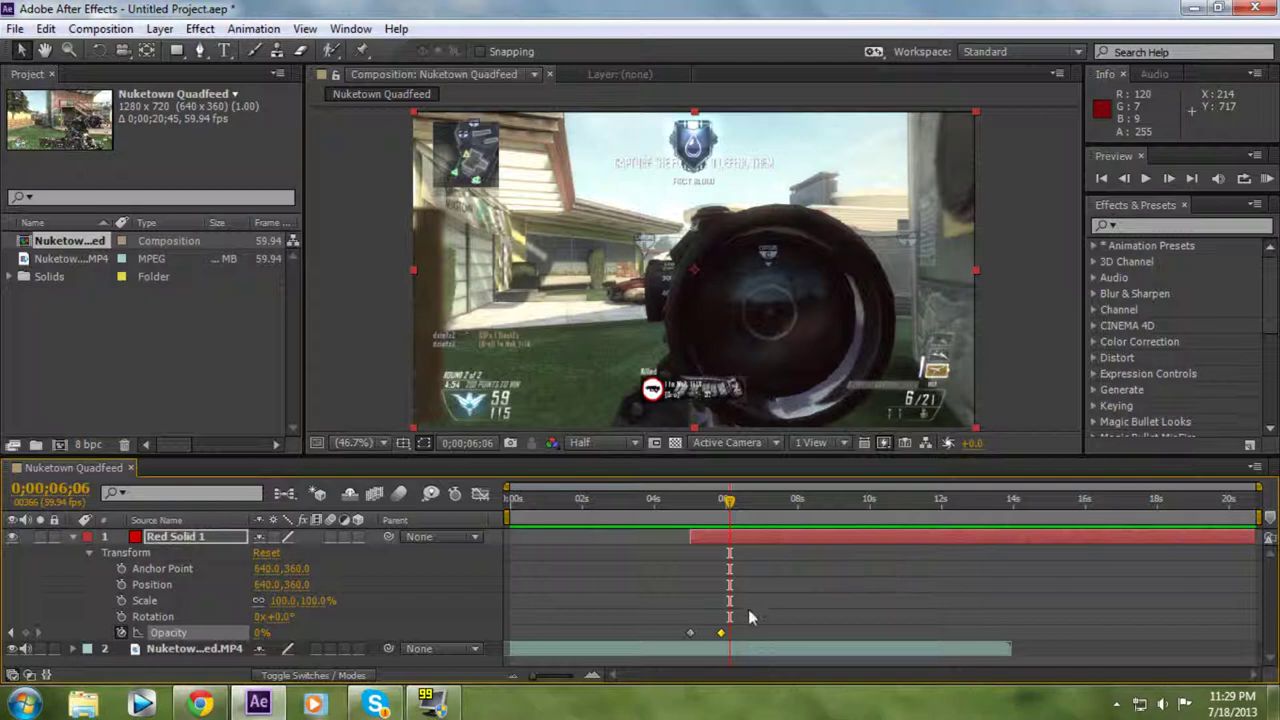
left_click(720, 632)
left_click_drag(729, 505, 728, 505)
Split Red Solid 1 at 6;03 with Ctrl+Shift+D and delete the later part.
left_click(733, 540)
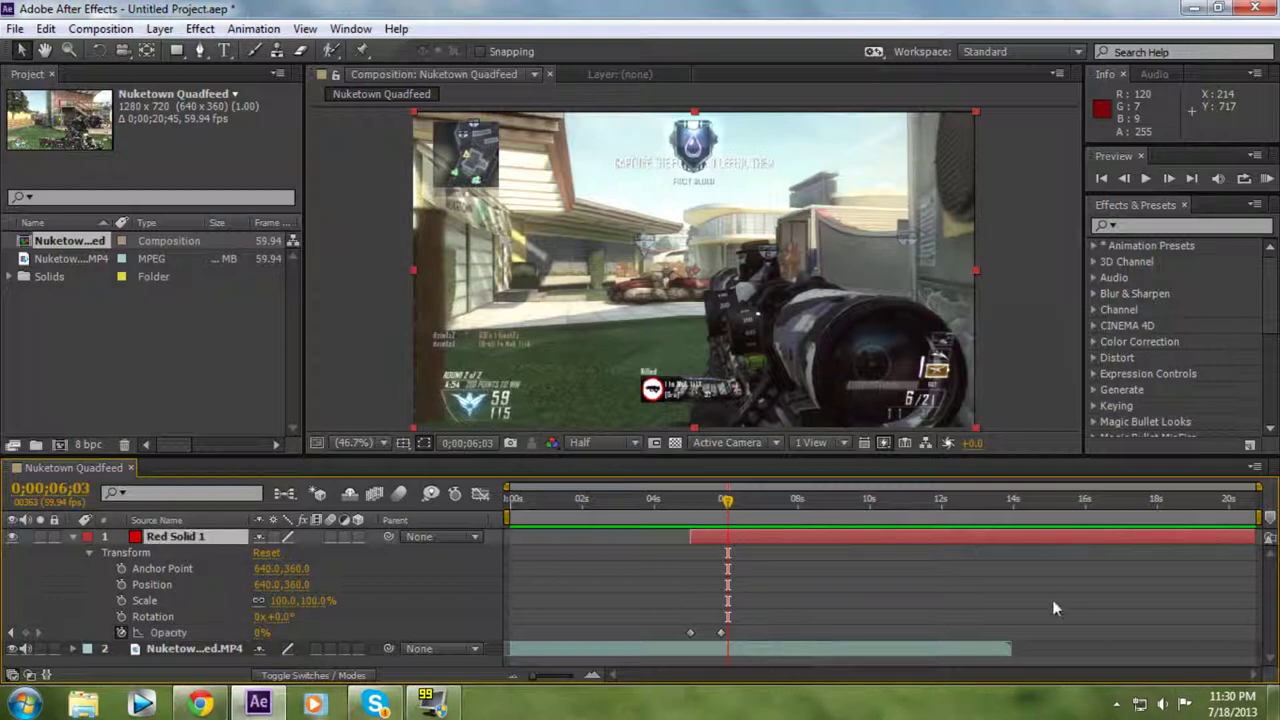
key("ctrl+shift+d")
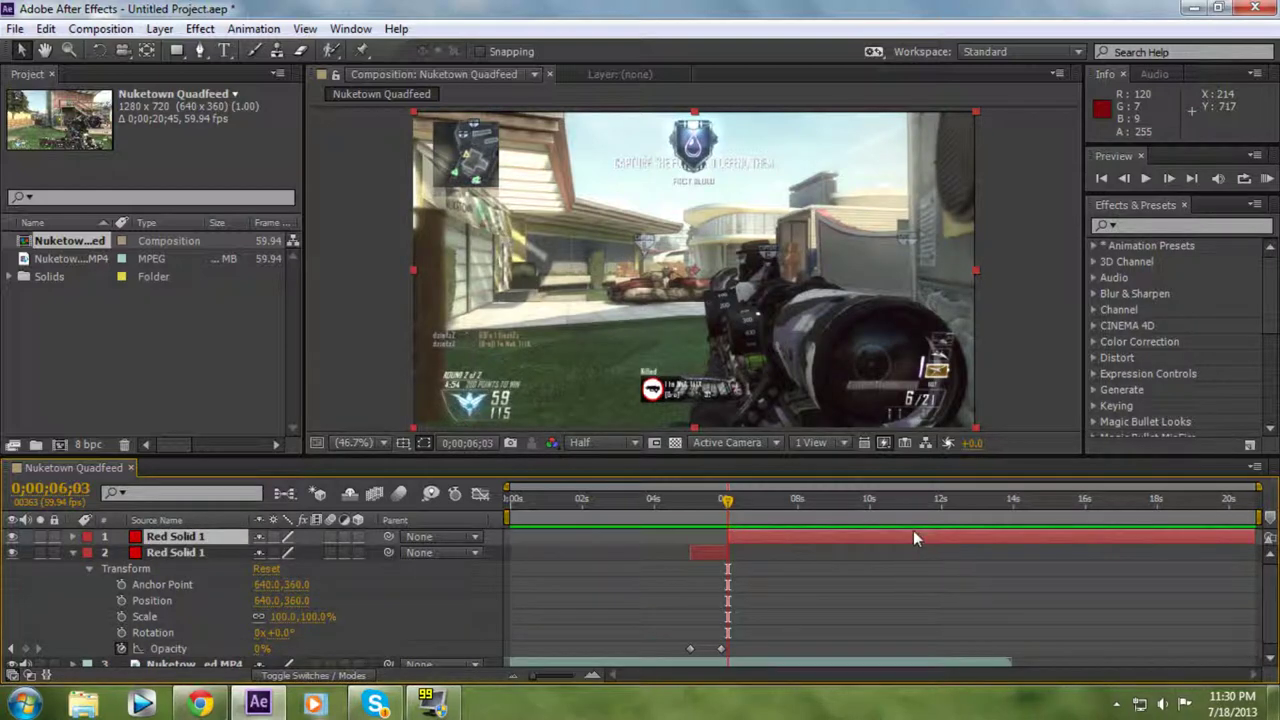
key("Delete")
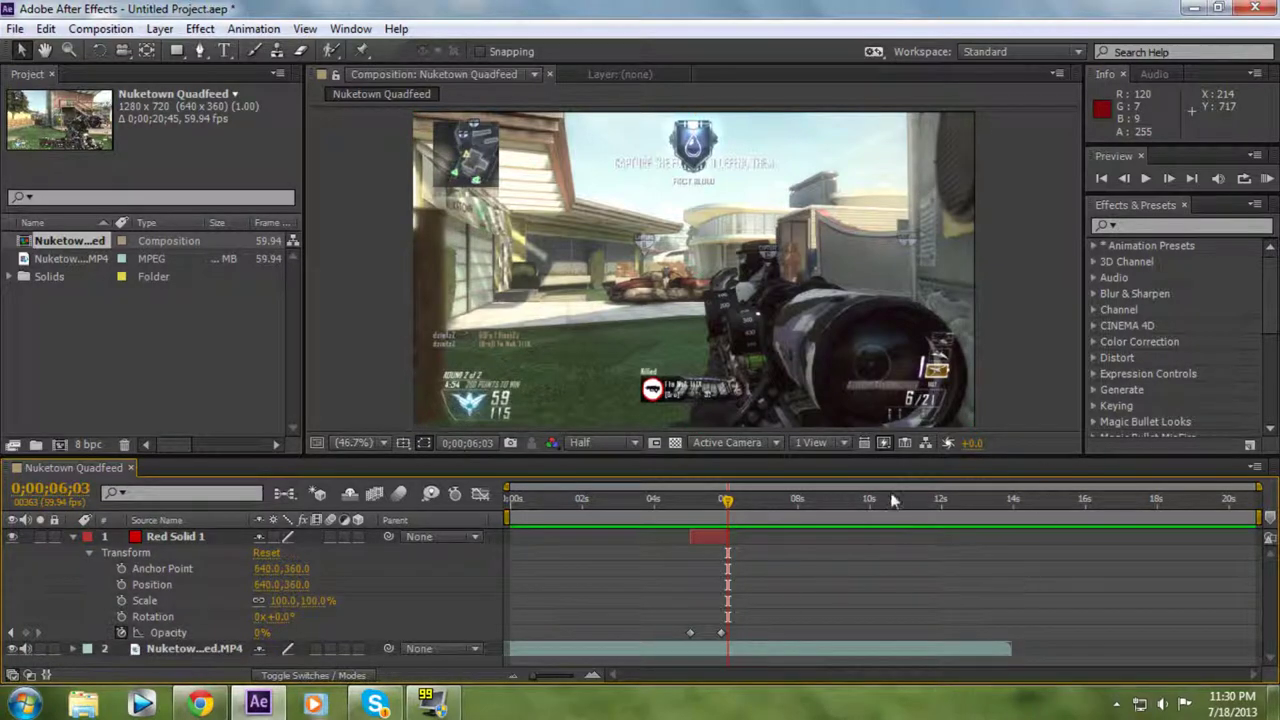
Scrub through the 56%-to-0% fade to check it, then collapse the layer's Transform properties.
mouse_move(729, 505)
left_mouse_down()
mouse_move(683, 512)
mouse_move(720, 507)
left_mouse_up()
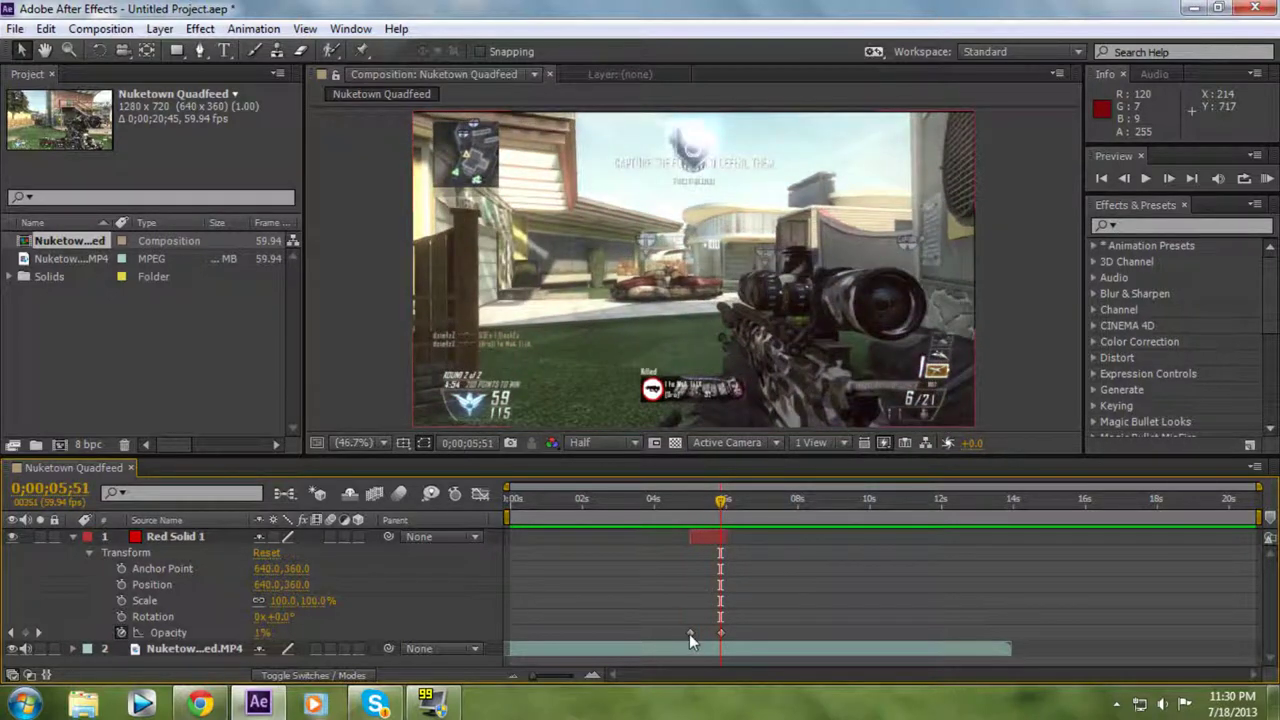
left_click(690, 633)
left_click_drag(724, 508, 702, 508)
key("Return")
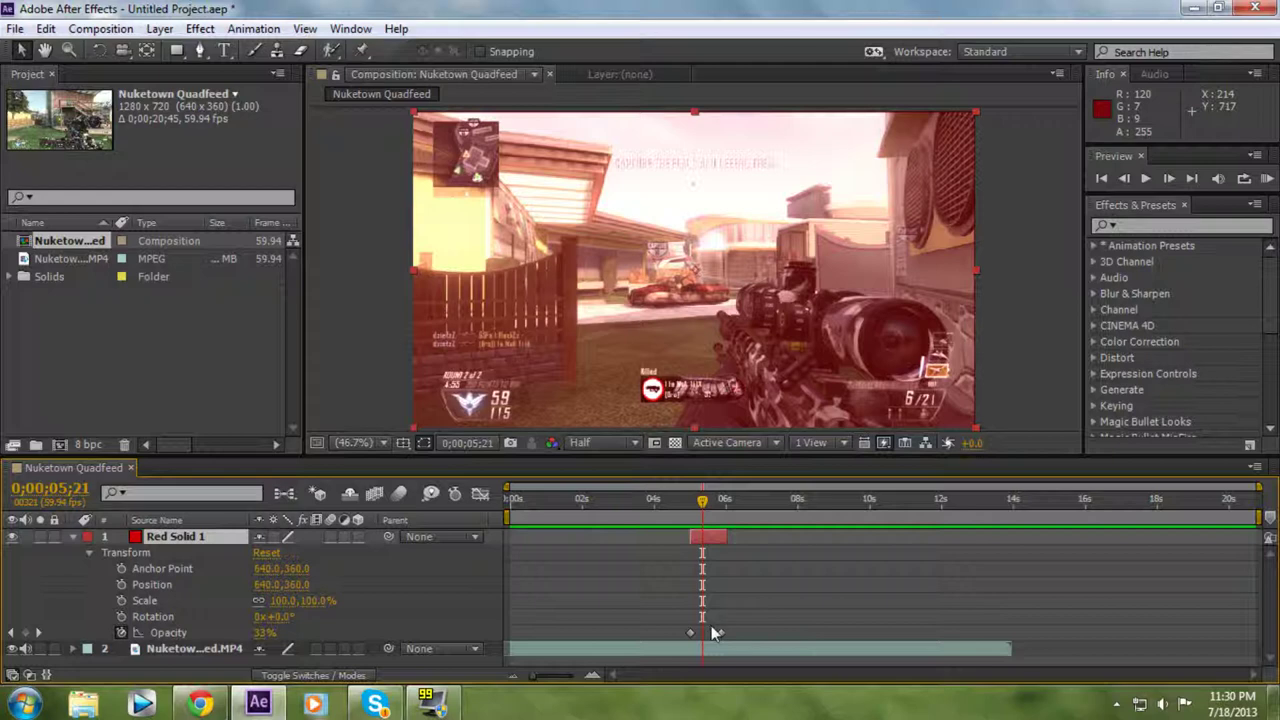
mouse_move(722, 634)
left_click(73, 537)
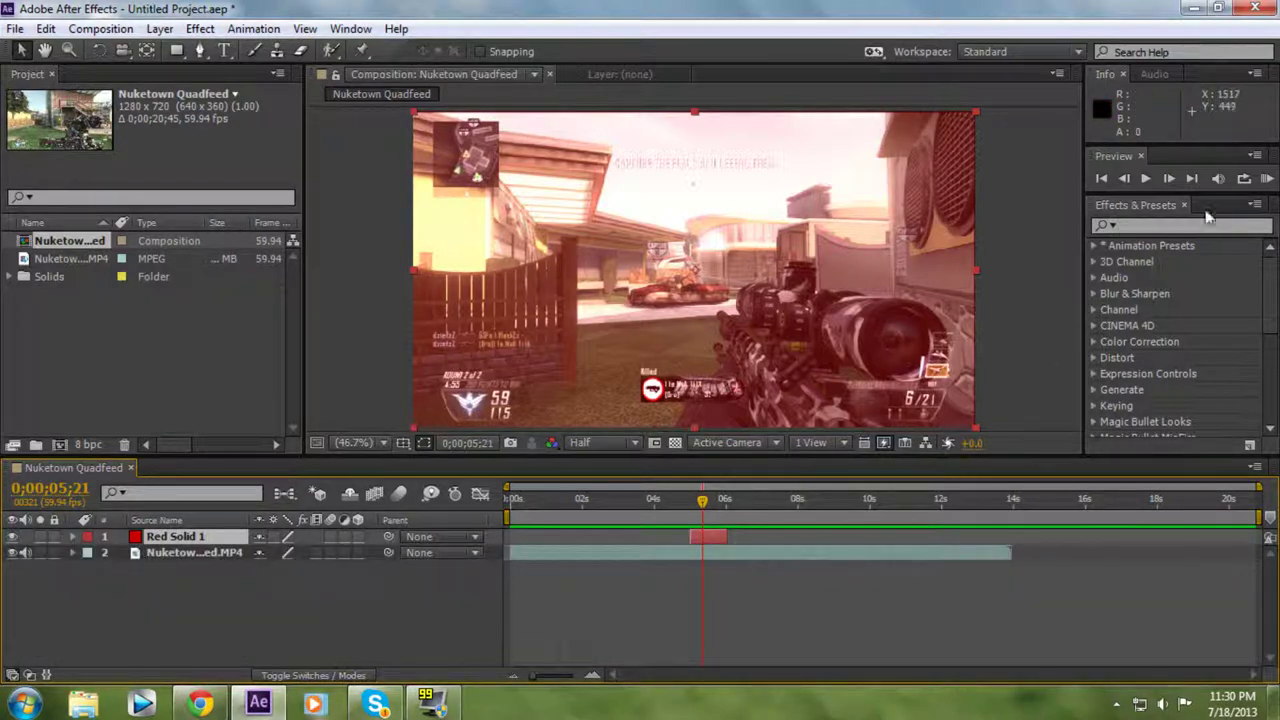